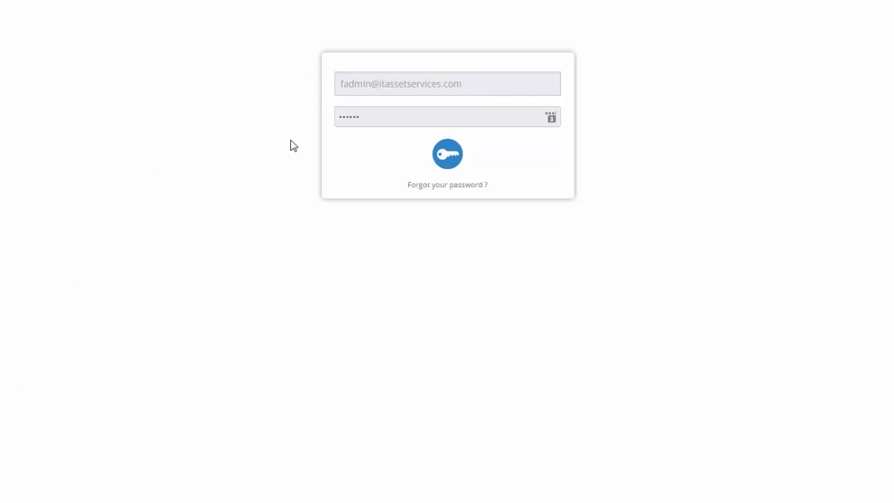
Sign in with the prefilled credentials and open the [MO] My Neutral Pages app for editing.
{"action": "left_click", "coordinate": [446, 154]}
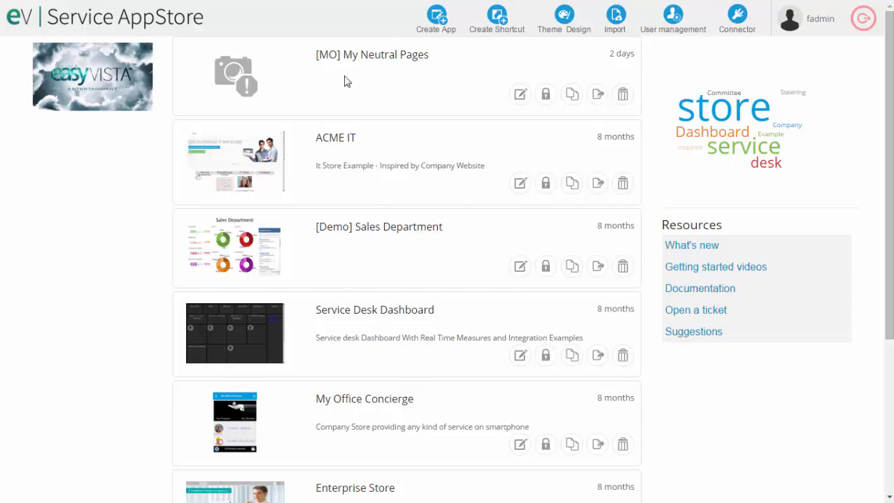
{"action": "left_click", "coordinate": [519, 100]}
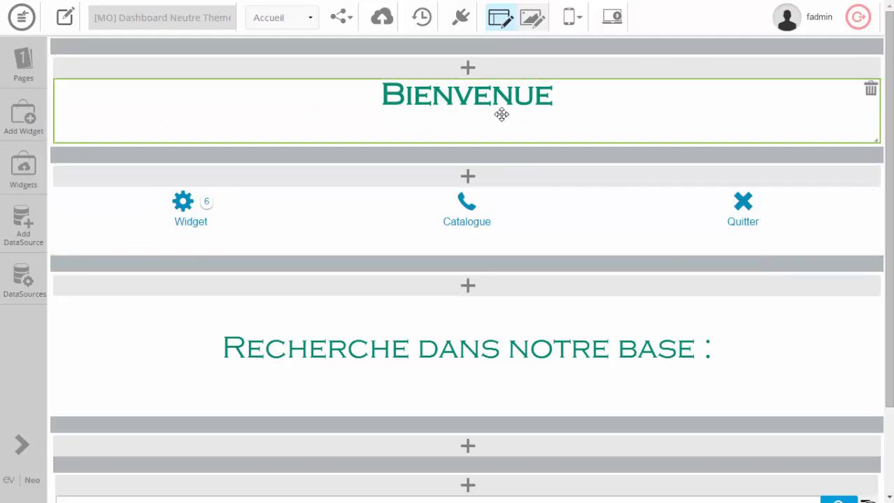
Inspect the settings of the welcome title, menu, search heading and knowledge base search result widgets on the Accueil page.
{"action": "left_click", "coordinate": [137, 117]}
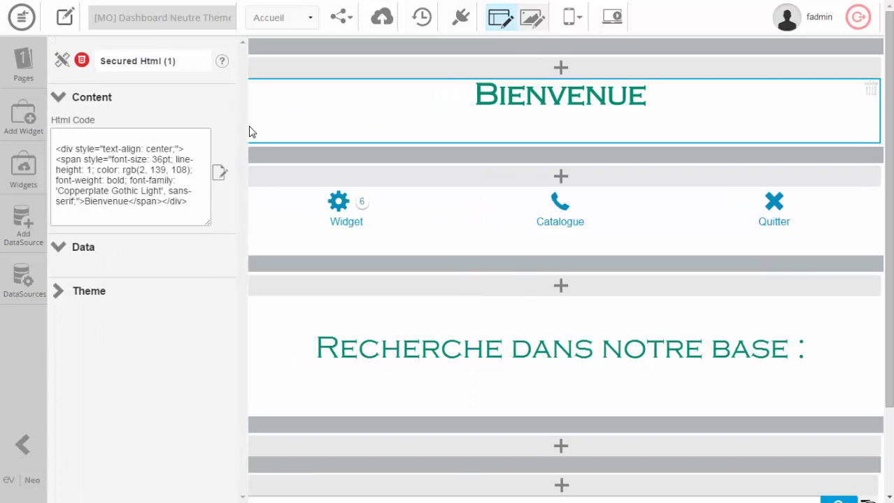
{"action": "left_click", "coordinate": [449, 228]}
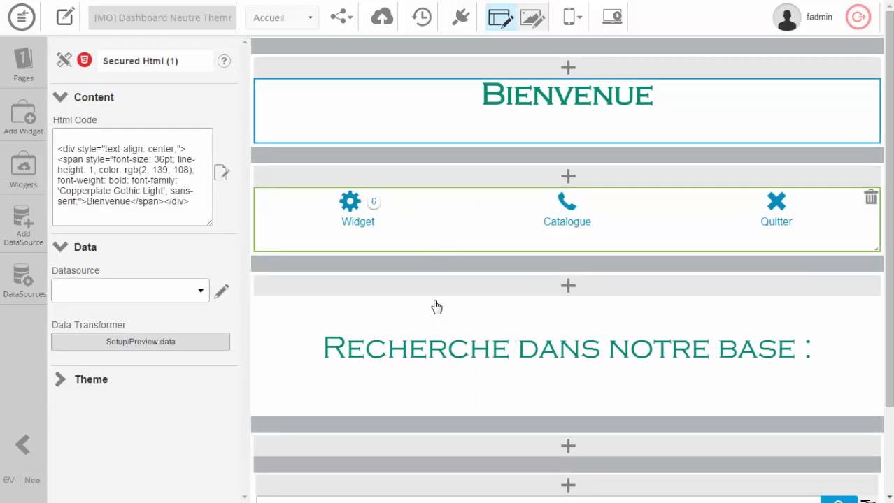
{"action": "left_click", "coordinate": [462, 325]}
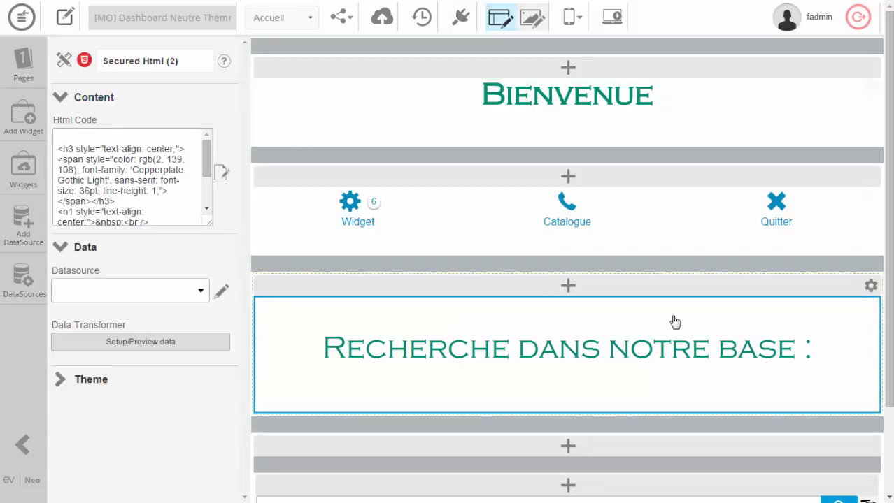
{"action": "scroll", "coordinate": [699, 318], "scroll_direction": "down", "scroll_amount": 2}
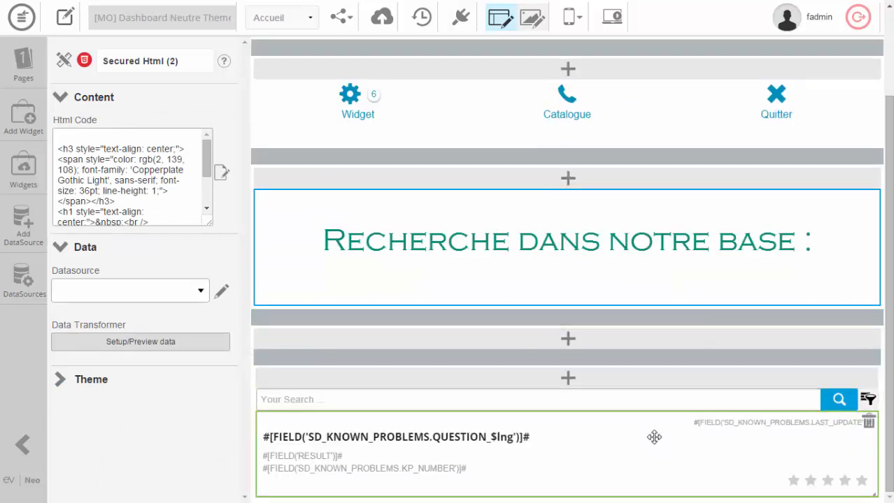
{"action": "left_click", "coordinate": [629, 403]}
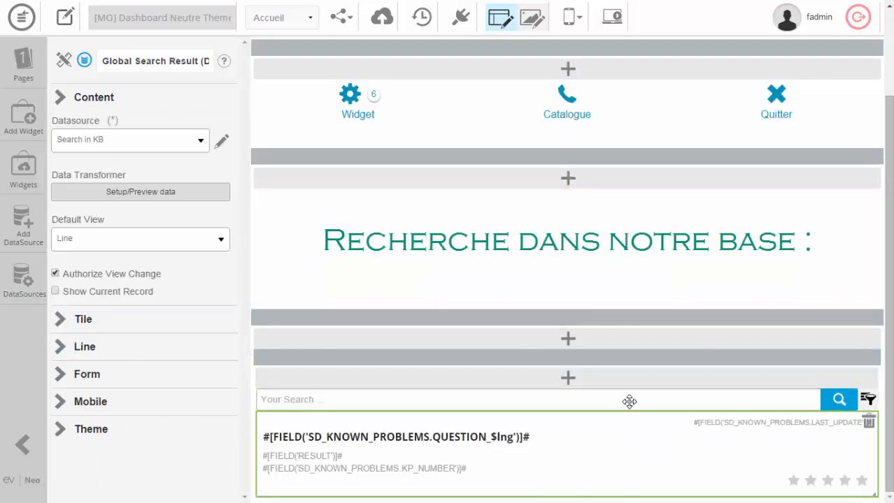
Switch to the Page widgets page and inspect its title bar and the Tous les incidents pie chart.
{"action": "left_click", "coordinate": [312, 20]}
{"action": "left_click", "coordinate": [298, 47]}
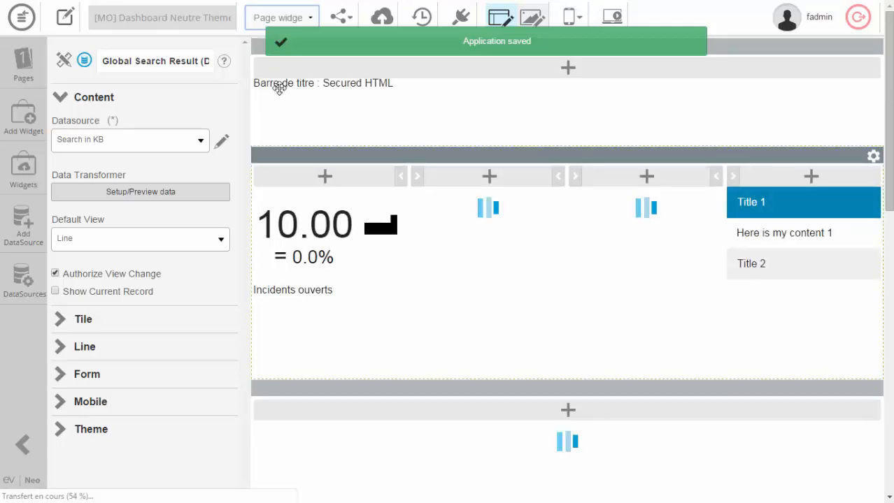
{"action": "left_click", "coordinate": [279, 88]}
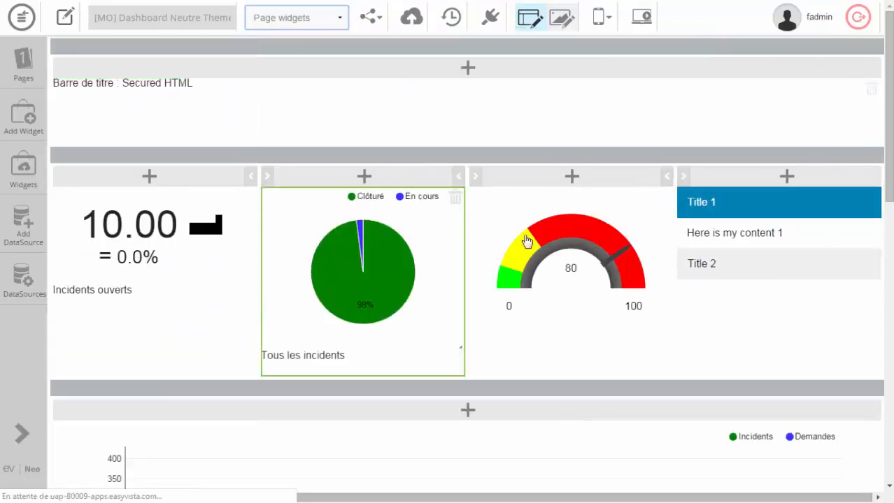
{"action": "left_click", "coordinate": [308, 209]}
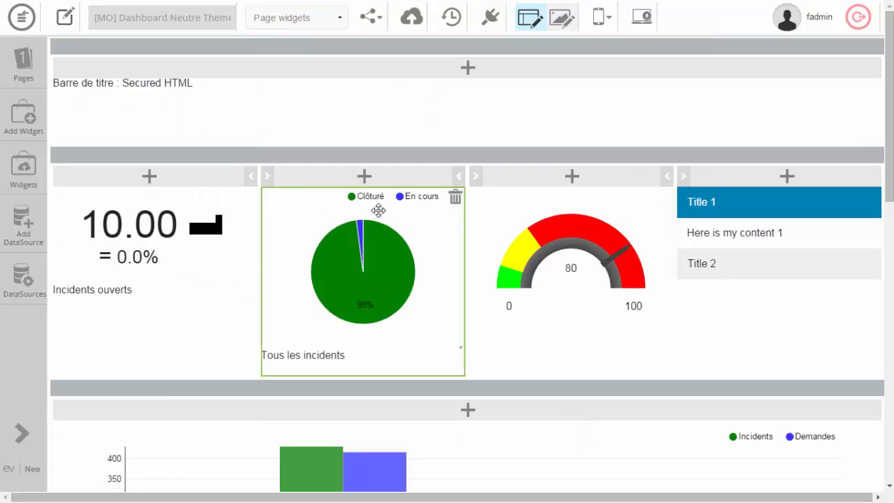
{"action": "left_click", "coordinate": [378, 211]}
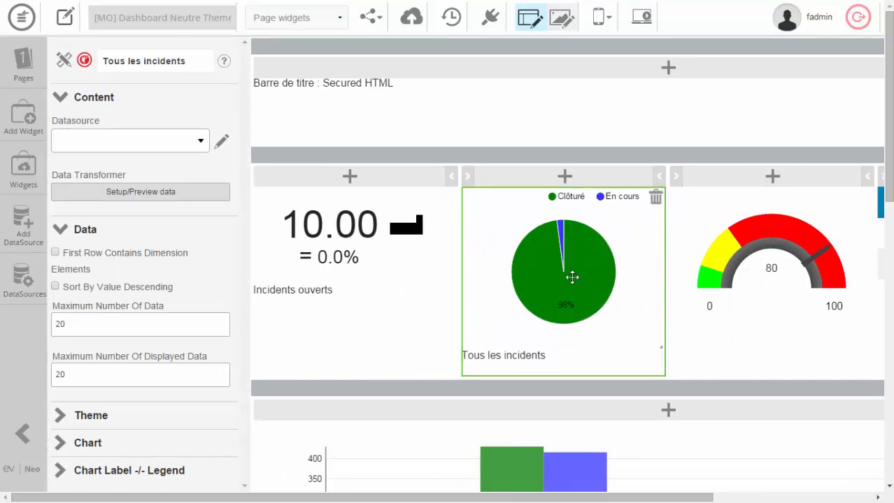
Inspect the Easyvista website tile, Horloge clock, Twitter feed and incidents grid further down the Page widgets page.
{"action": "scroll", "coordinate": [796, 262], "scroll_direction": "down", "scroll_amount": 5}
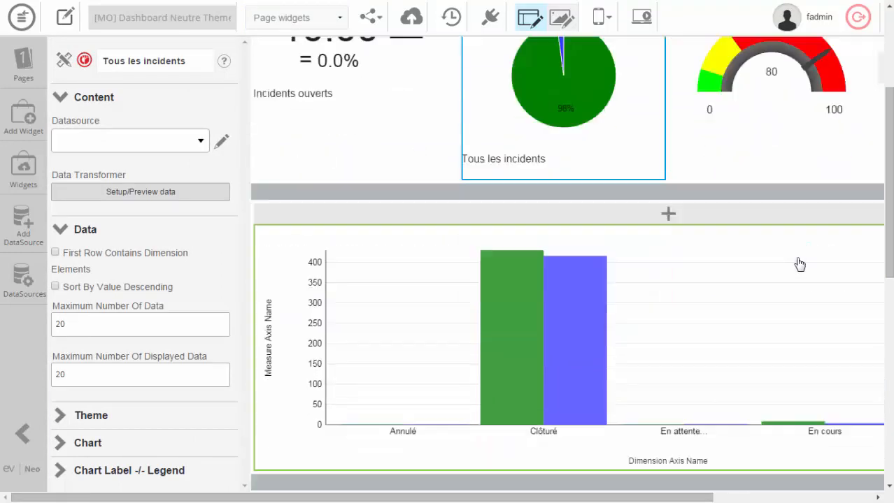
{"action": "scroll", "coordinate": [797, 257], "scroll_direction": "down", "scroll_amount": 3}
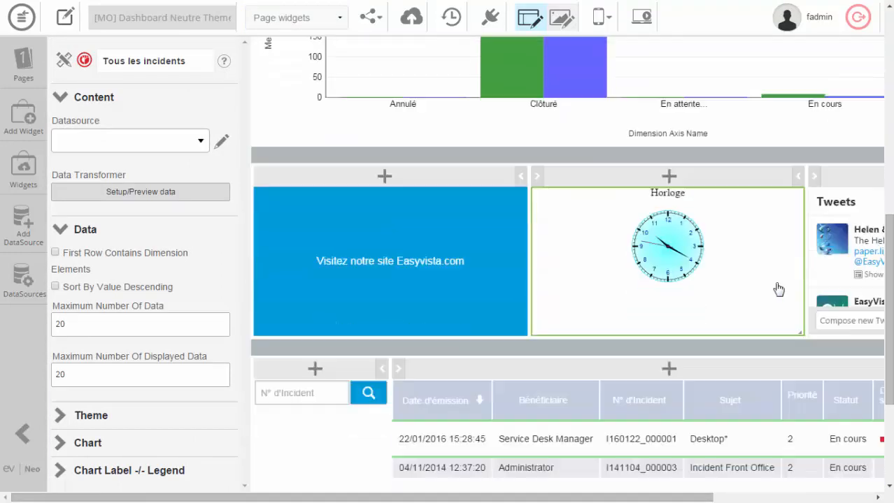
{"action": "left_click", "coordinate": [451, 292]}
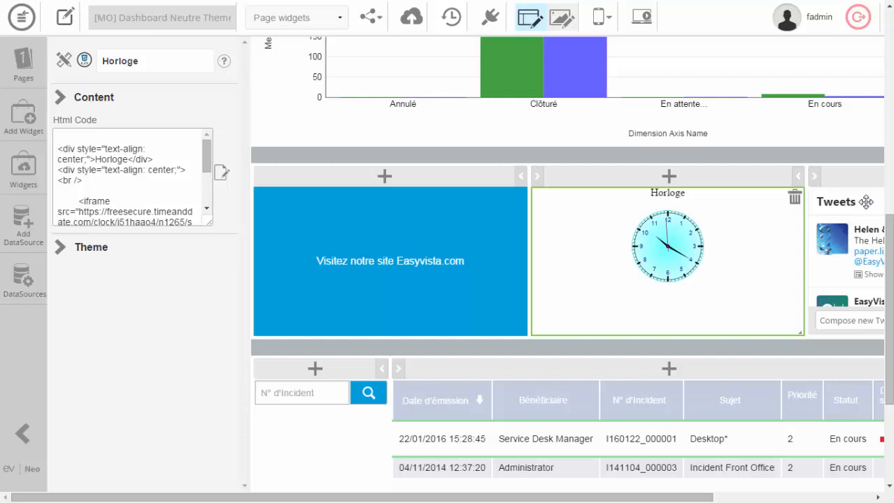
{"action": "left_click", "coordinate": [866, 208]}
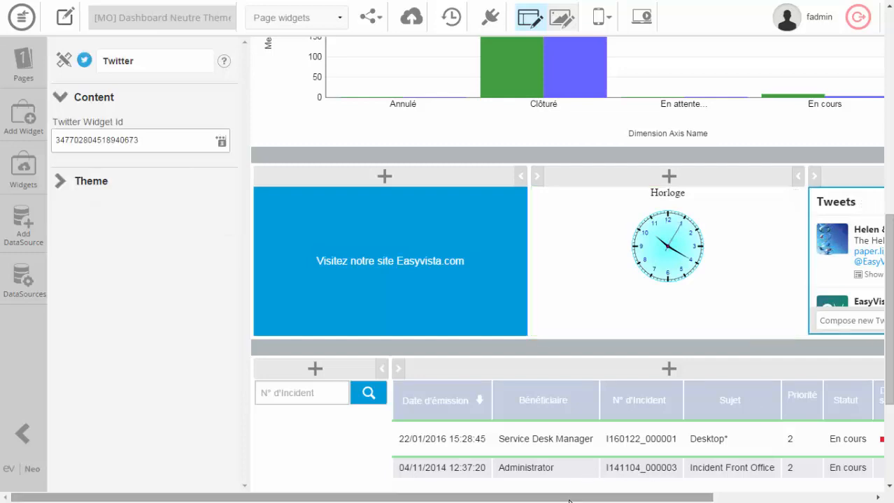
{"action": "scroll", "coordinate": [748, 361], "scroll_direction": "down", "scroll_amount": 3}
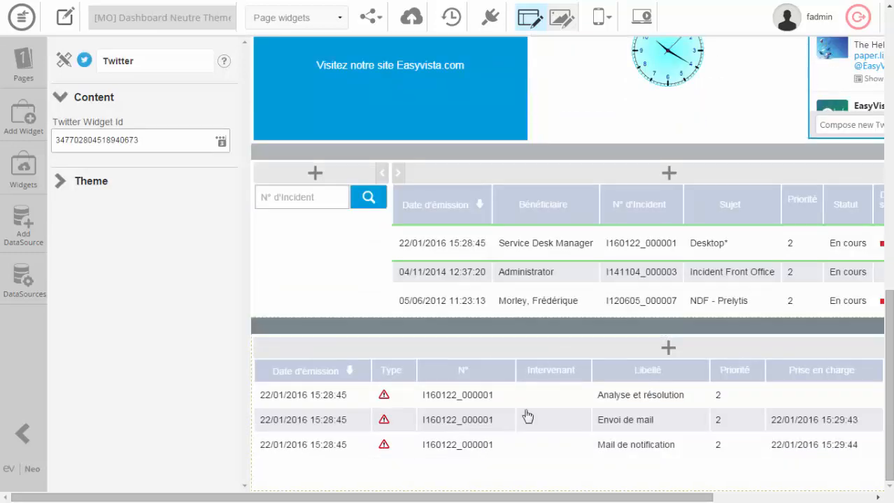
{"action": "left_click", "coordinate": [521, 204]}
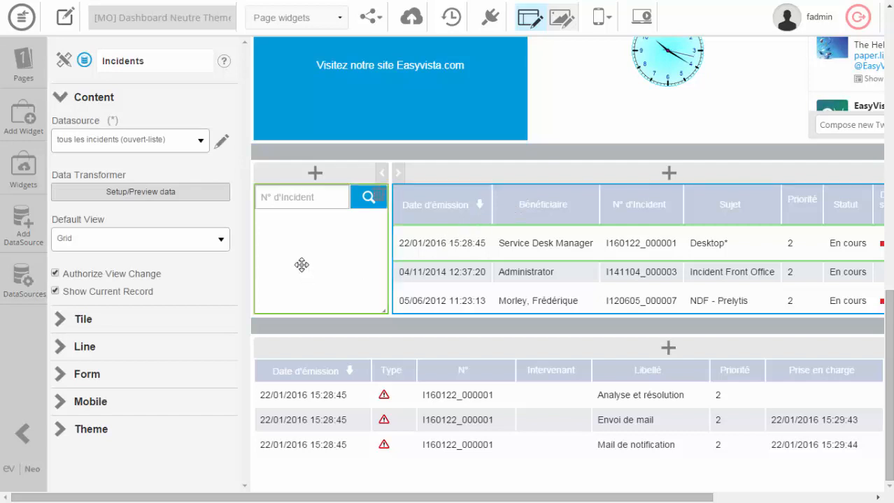
Switch to the Catalogue page and inspect its grid of requestable items under the Nouvelle demande title.
{"action": "left_click", "coordinate": [338, 18]}
{"action": "left_click", "coordinate": [301, 55]}
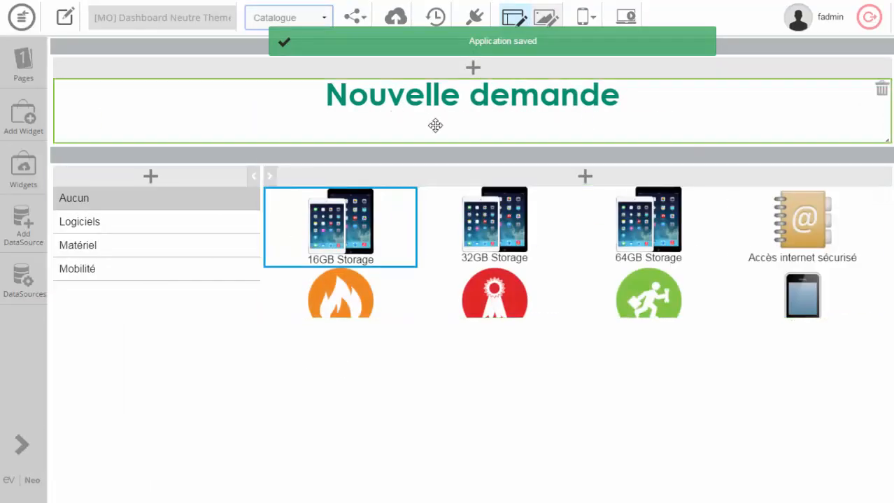
{"action": "left_click", "coordinate": [430, 265]}
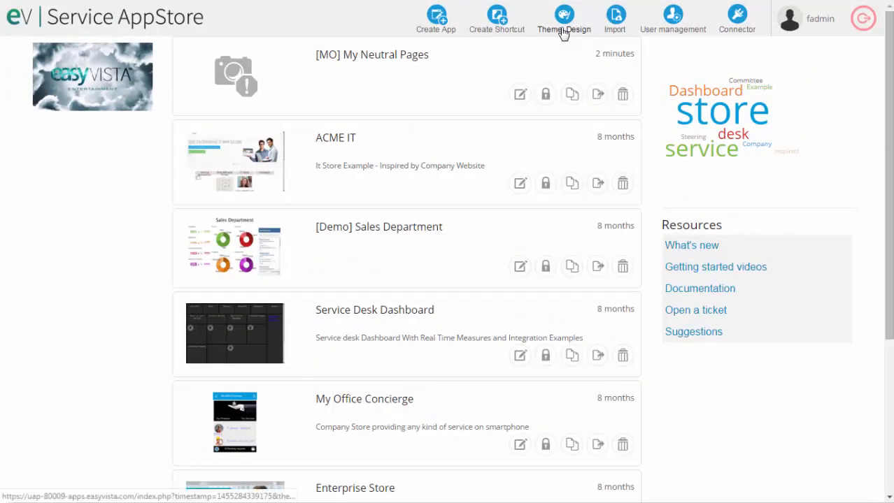
Open the theme designer and look over the blank theme creation form, closing it without creating a theme.
{"action": "left_click", "coordinate": [563, 32]}
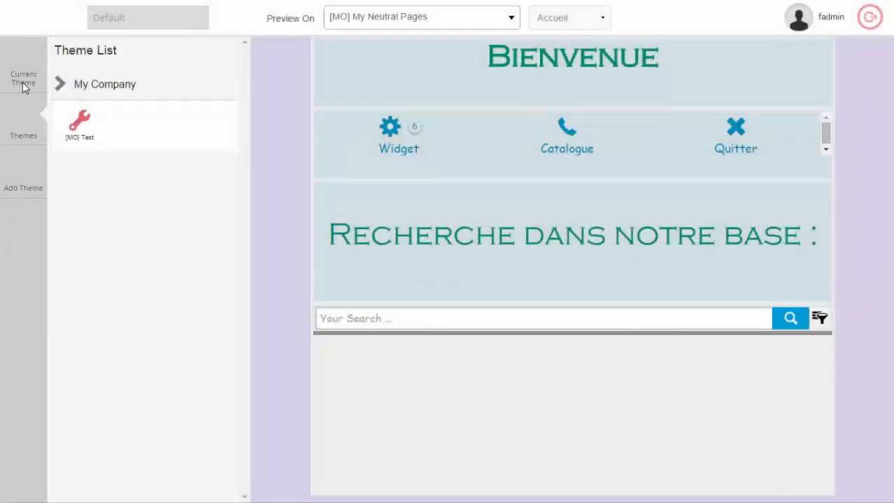
{"action": "left_click", "coordinate": [21, 180]}
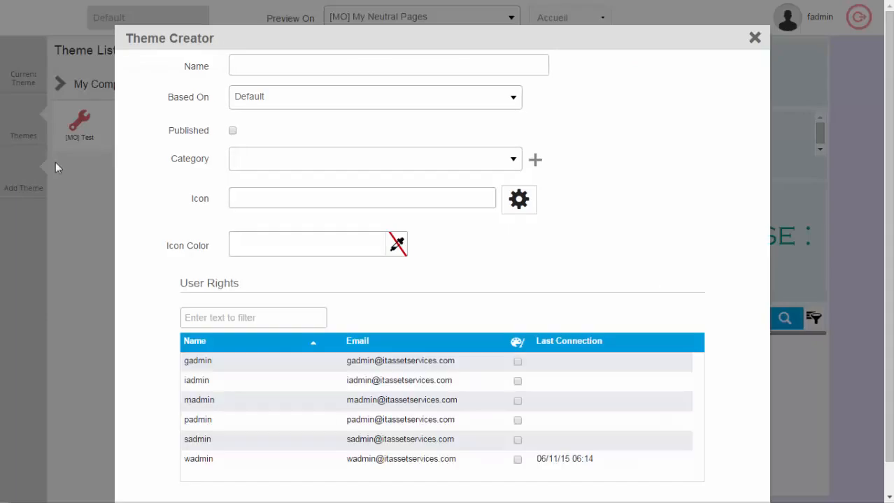
{"action": "left_click", "coordinate": [755, 39]}
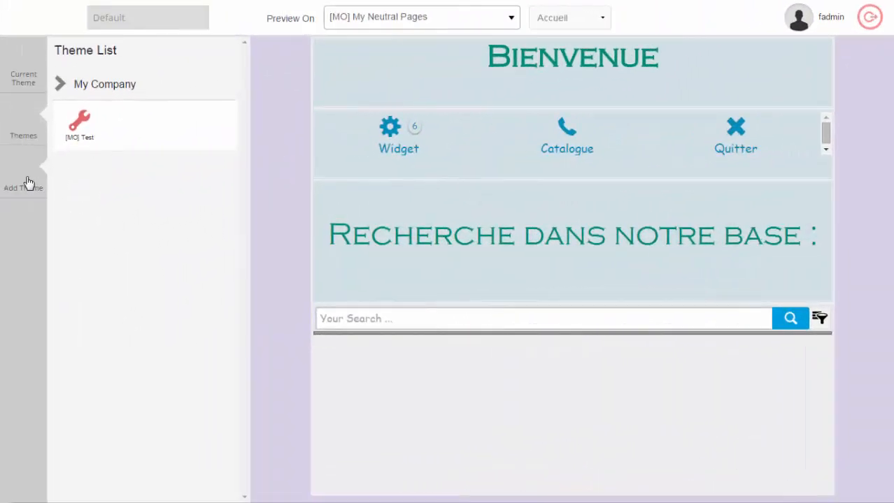
Start a new theme named New Theme, based on Default, and mark it as published.
{"action": "left_click", "coordinate": [28, 183]}
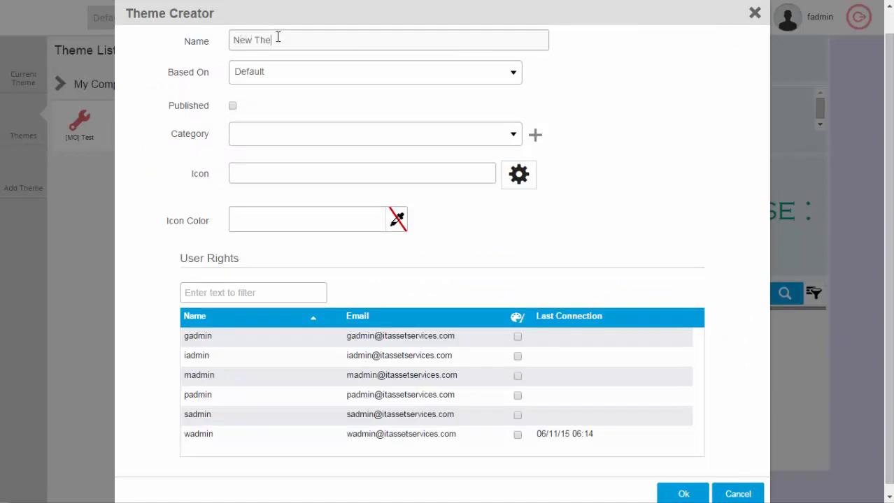
{"action": "left_click", "coordinate": [288, 75]}
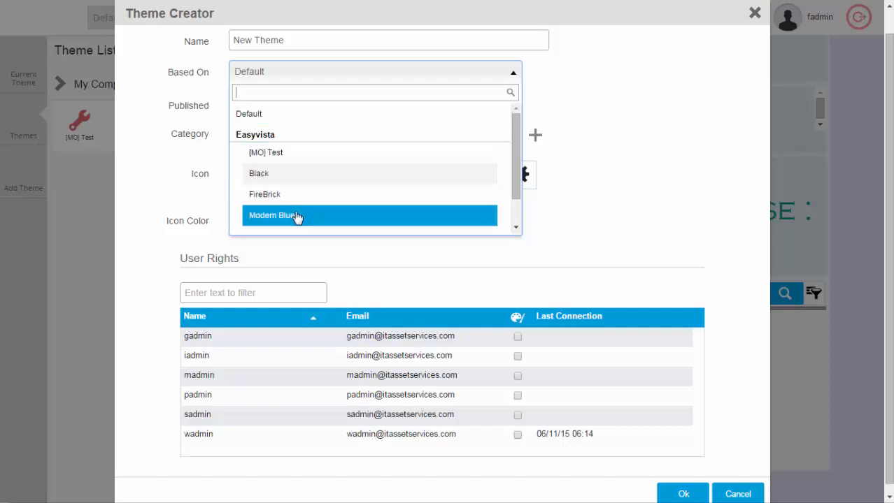
{"action": "scroll", "coordinate": [297, 210], "scroll_direction": "down", "scroll_amount": 1}
{"action": "scroll", "coordinate": [307, 220], "scroll_direction": "up", "scroll_amount": 1}
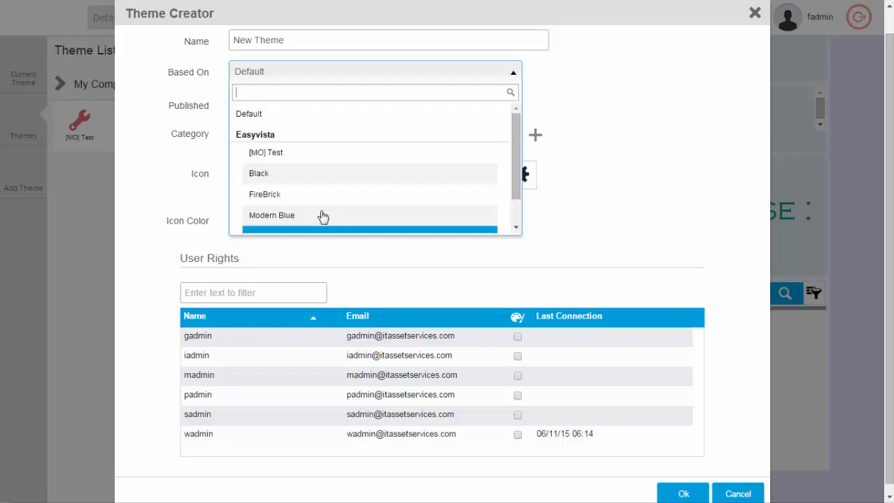
{"action": "scroll", "coordinate": [322, 218], "scroll_direction": "up", "scroll_amount": 1}
{"action": "left_click", "coordinate": [261, 142]}
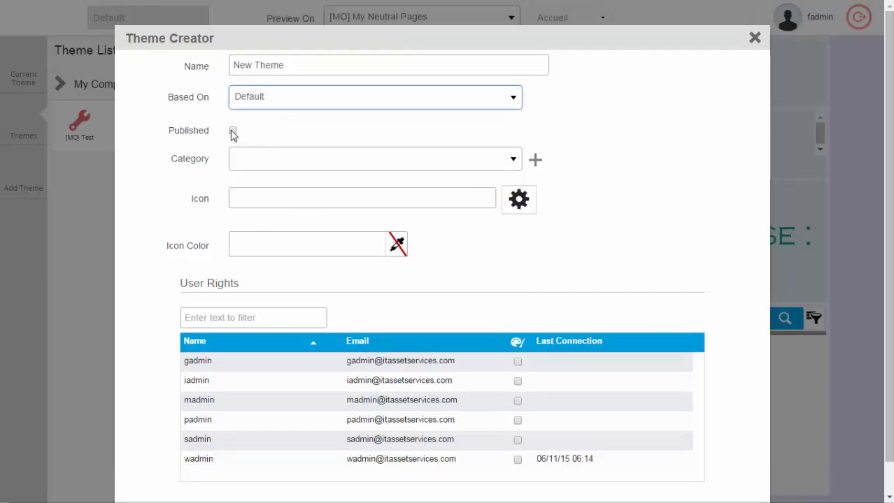
{"action": "left_click", "coordinate": [233, 132]}
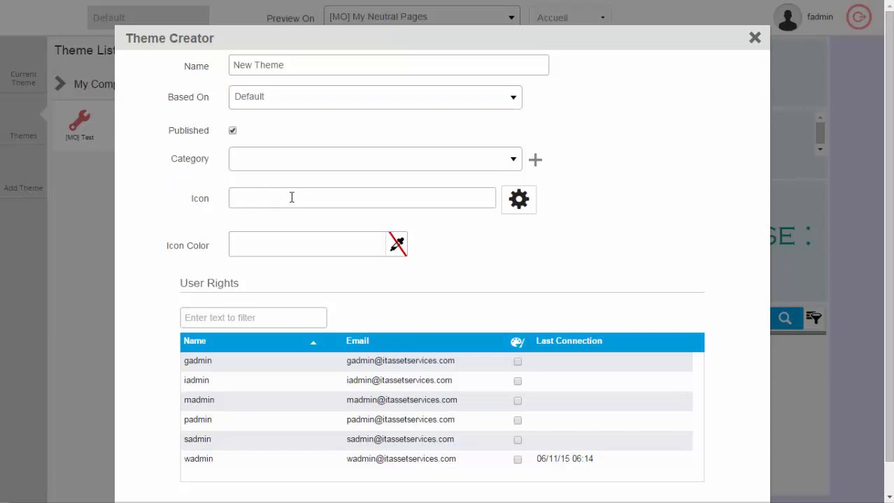
Give the theme the paperclip icon in color #c27ba0 and create the theme.
{"action": "left_click", "coordinate": [518, 200]}
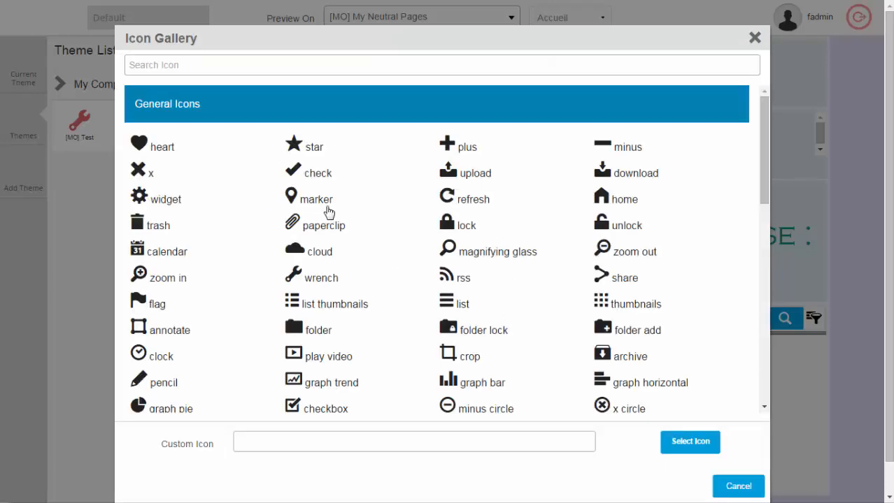
{"action": "left_click", "coordinate": [325, 228]}
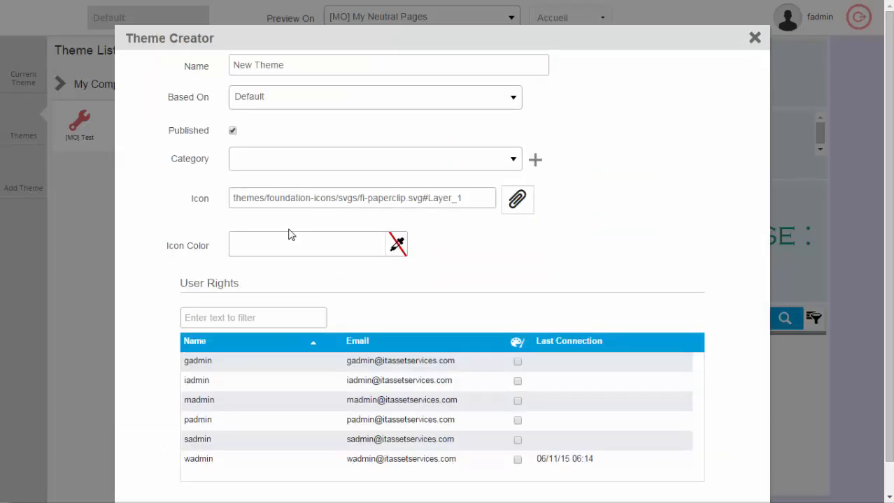
{"action": "left_click", "coordinate": [397, 246]}
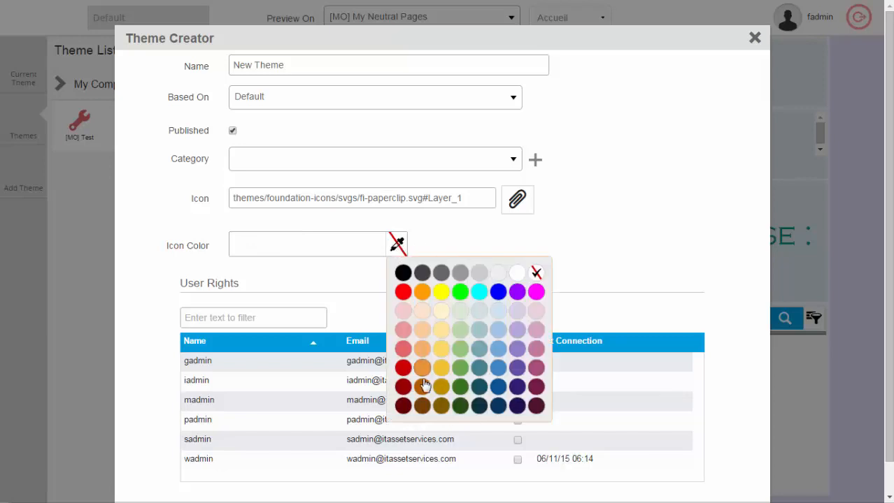
{"action": "left_click", "coordinate": [534, 350]}
{"action": "scroll", "coordinate": [399, 291], "scroll_direction": "down", "scroll_amount": 1}
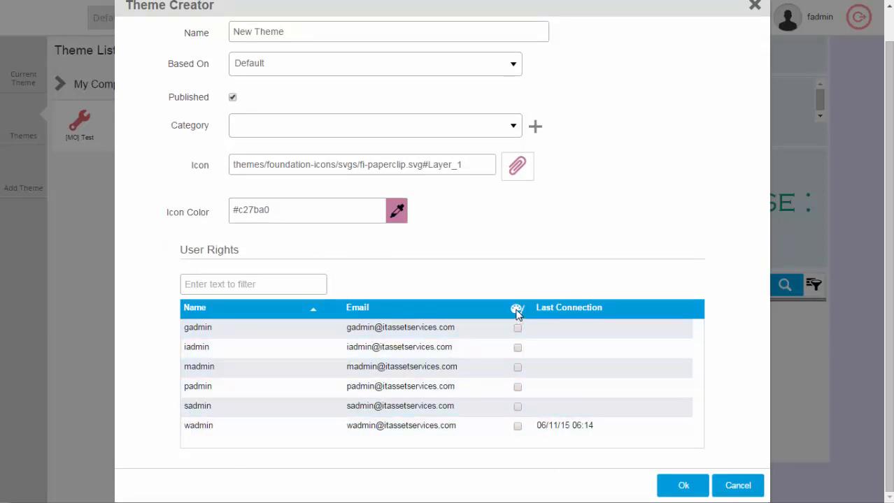
{"action": "left_click", "coordinate": [686, 488]}
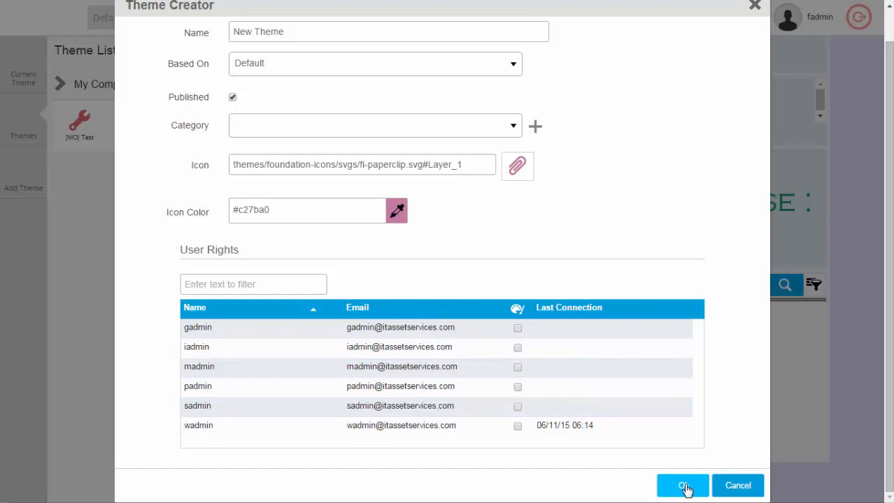
{"action": "left_click", "coordinate": [682, 486]}
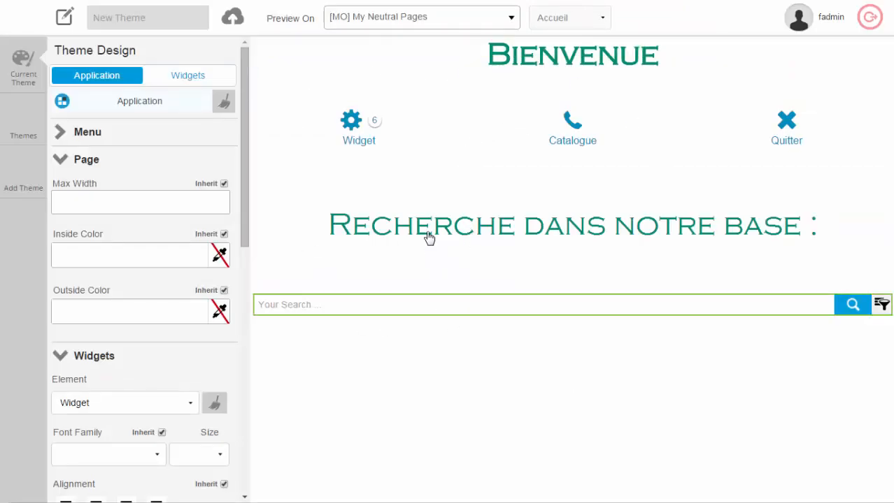
Switch the theme preview to the Page widgets page and look over its widgets.
{"action": "left_click", "coordinate": [604, 21]}
{"action": "left_click", "coordinate": [575, 48]}
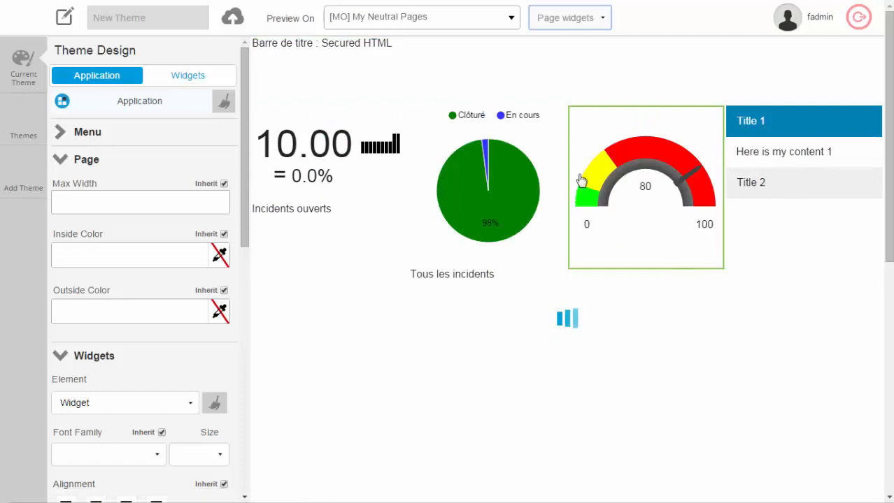
{"action": "scroll", "coordinate": [692, 317], "scroll_direction": "down", "scroll_amount": 3}
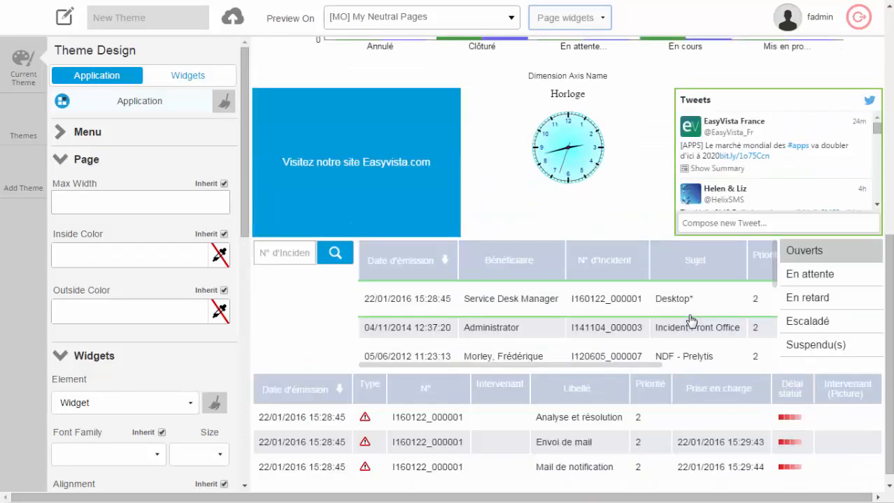
Look at the Catalogue page in the theme preview and switch the preview to the Accueil page.
{"action": "scroll", "coordinate": [693, 319], "scroll_direction": "up", "scroll_amount": 7}
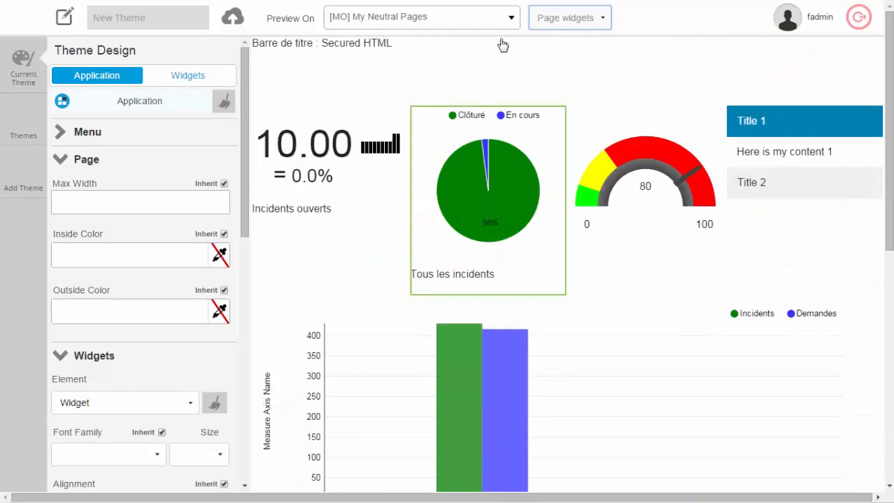
{"action": "left_click", "coordinate": [605, 20]}
{"action": "left_click", "coordinate": [587, 60]}
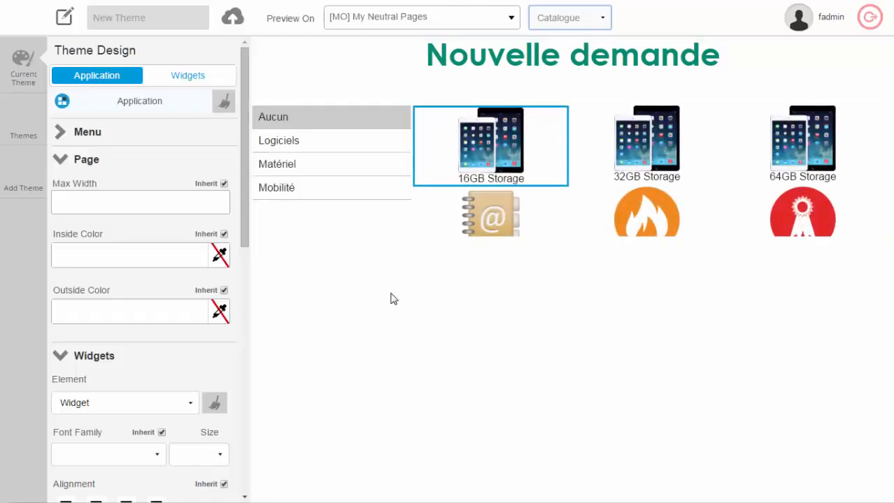
{"action": "left_click", "coordinate": [510, 20]}
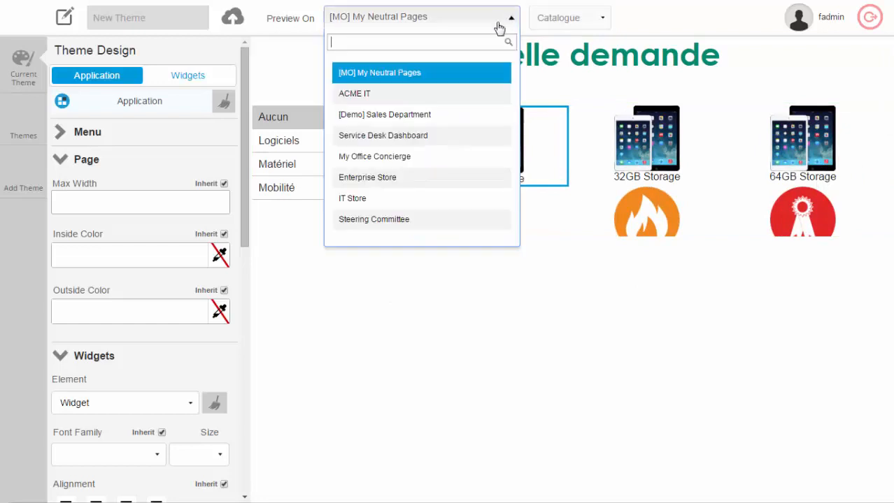
{"action": "left_click", "coordinate": [563, 22]}
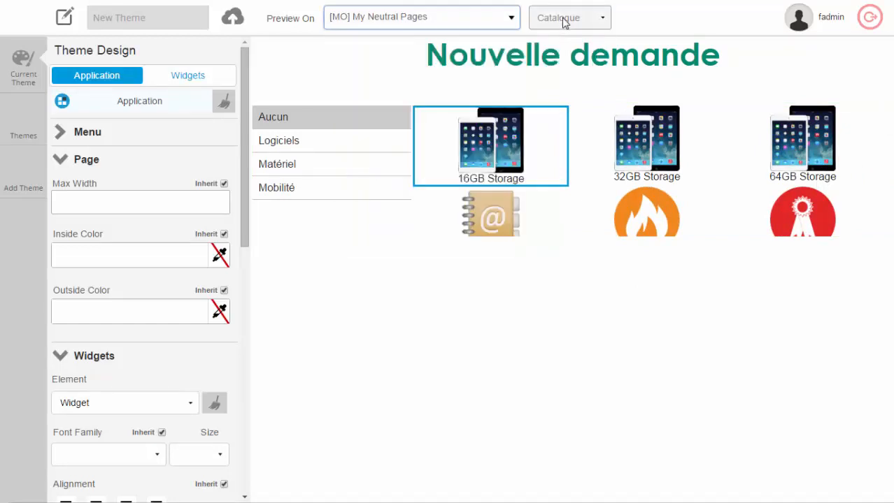
{"action": "left_click", "coordinate": [563, 22]}
{"action": "left_click", "coordinate": [560, 36]}
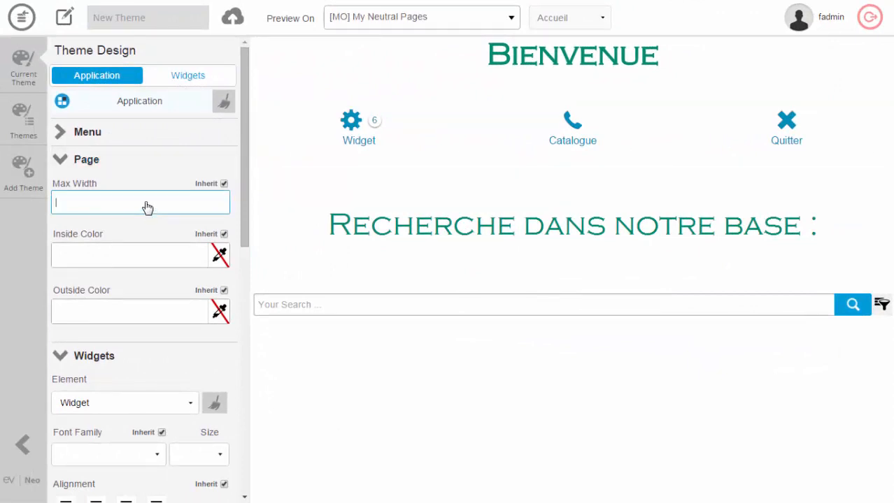
Set the page's max width to 750, inside color to #cccccc and outside color to #444444.
{"action": "type", "text": "750"}
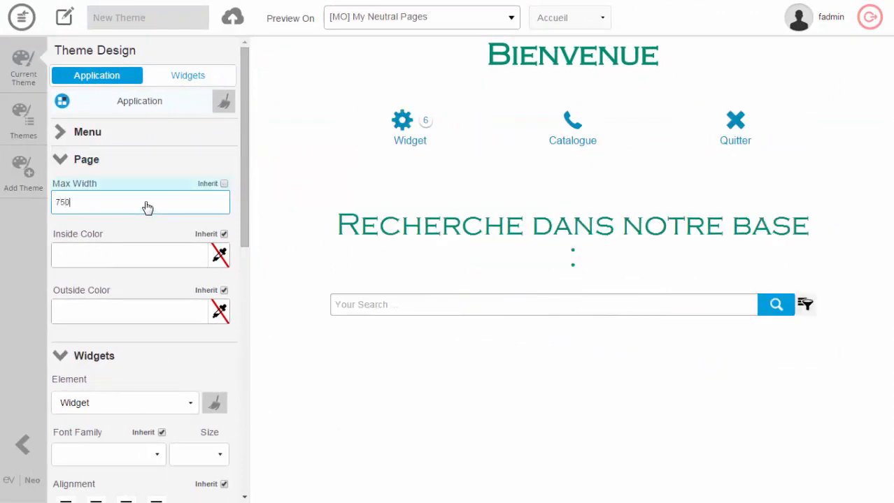
{"action": "left_click", "coordinate": [220, 256]}
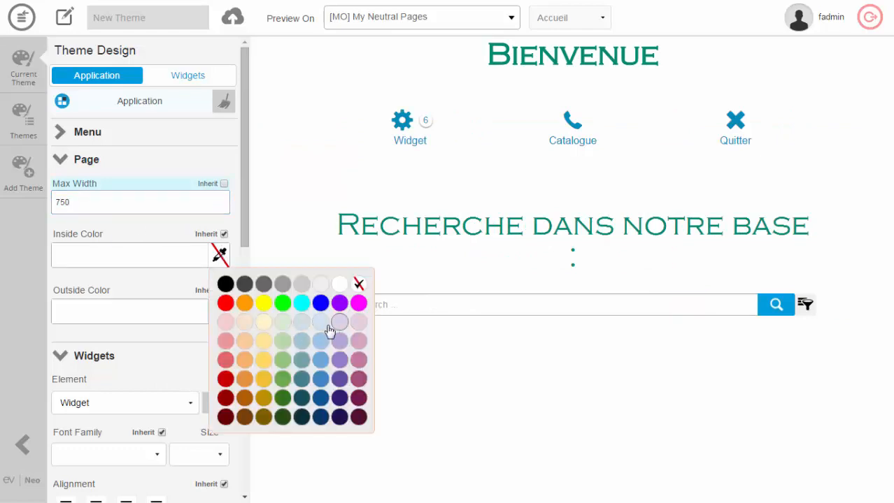
{"action": "left_click", "coordinate": [300, 286]}
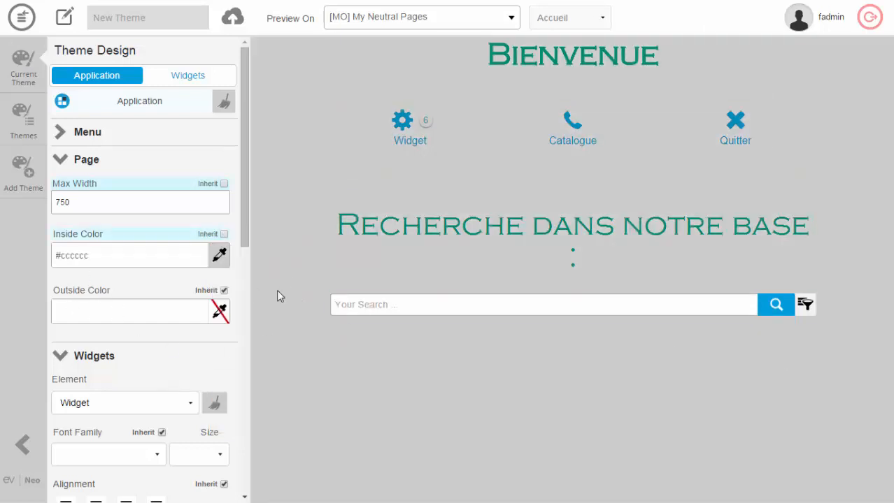
{"action": "left_click", "coordinate": [221, 313]}
{"action": "left_click", "coordinate": [245, 341]}
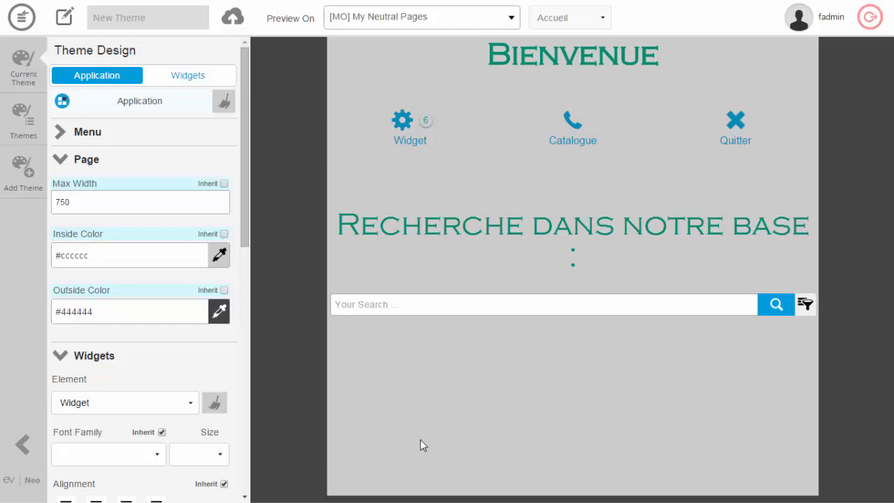
Try the Lucida Console and Comic Sans MS fonts on the Widget element.
{"action": "scroll", "coordinate": [231, 353], "scroll_direction": "down", "scroll_amount": 2}
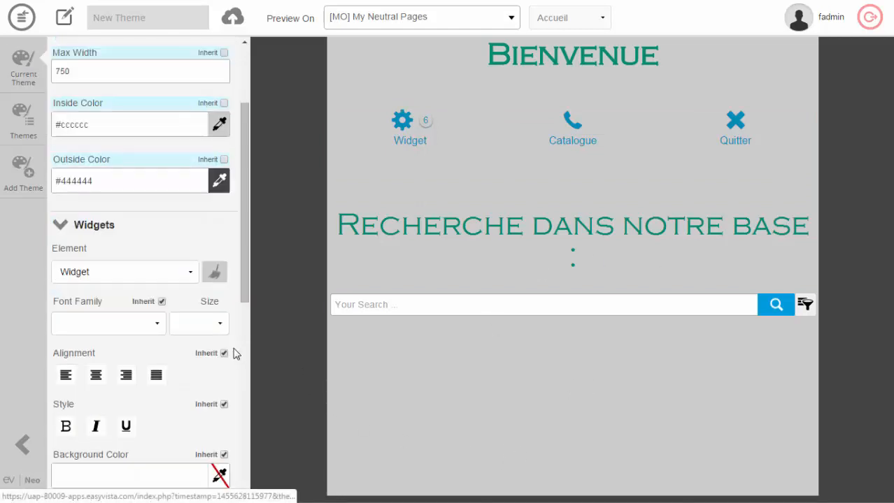
{"action": "left_click", "coordinate": [188, 278]}
{"action": "left_click", "coordinate": [173, 313]}
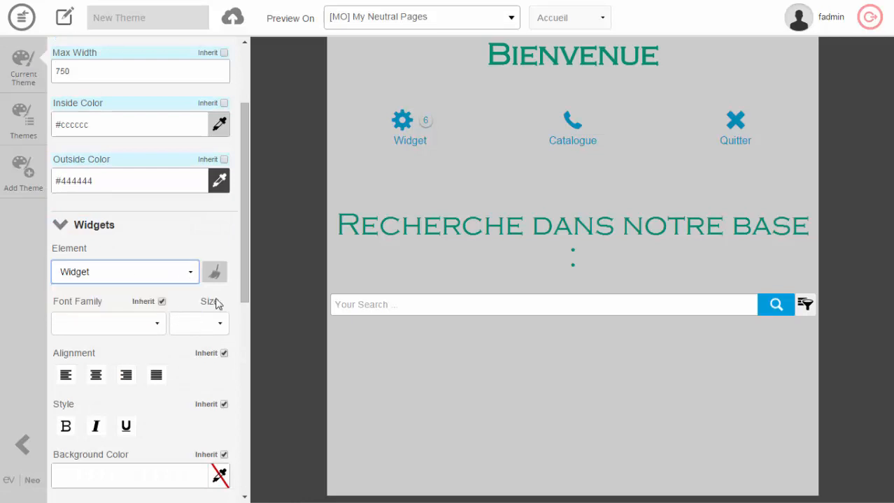
{"action": "left_click", "coordinate": [155, 324]}
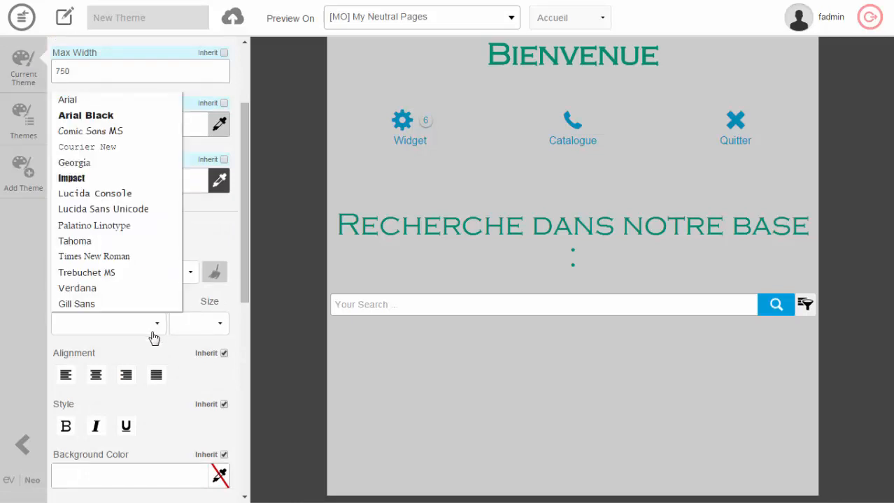
{"action": "left_click", "coordinate": [123, 194]}
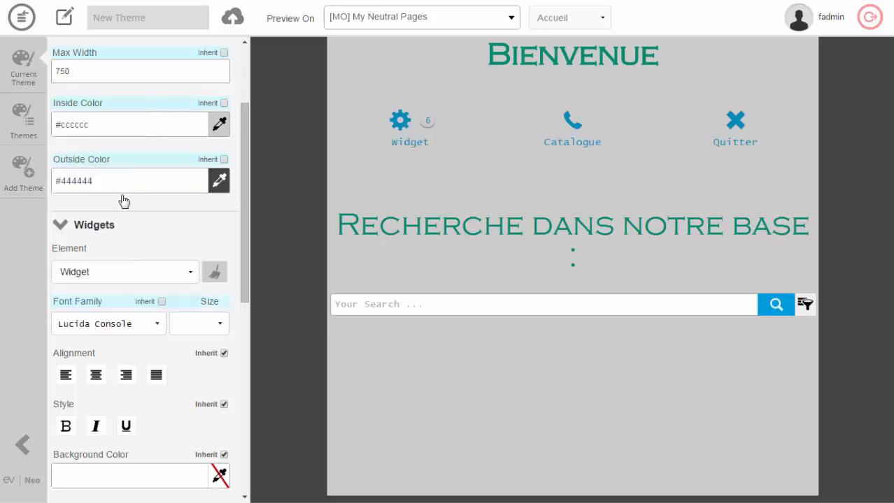
{"action": "left_click", "coordinate": [155, 326]}
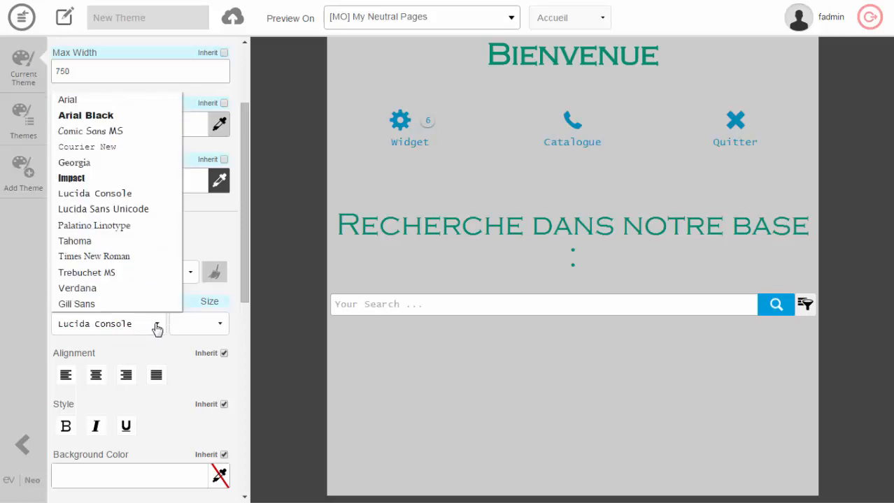
{"action": "left_click", "coordinate": [127, 133]}
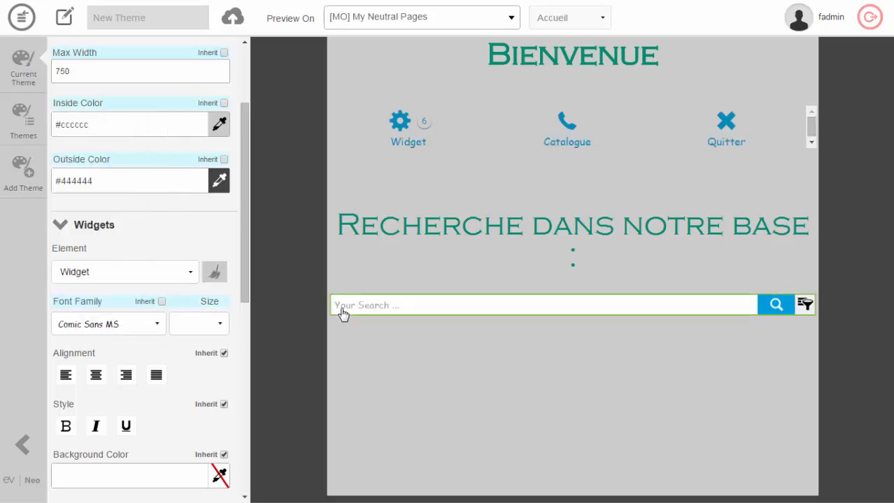
Set the Widget element's font family to Verdana and its size to 14.
{"action": "left_click", "coordinate": [157, 330]}
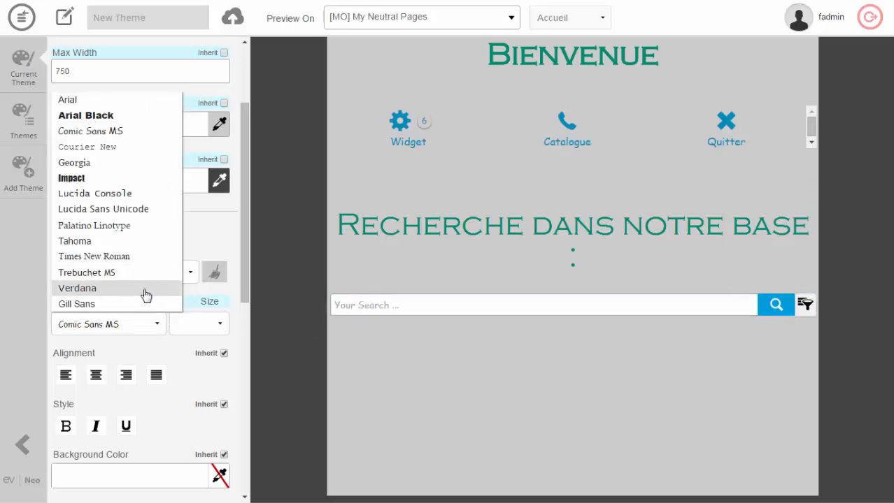
{"action": "left_click", "coordinate": [145, 293]}
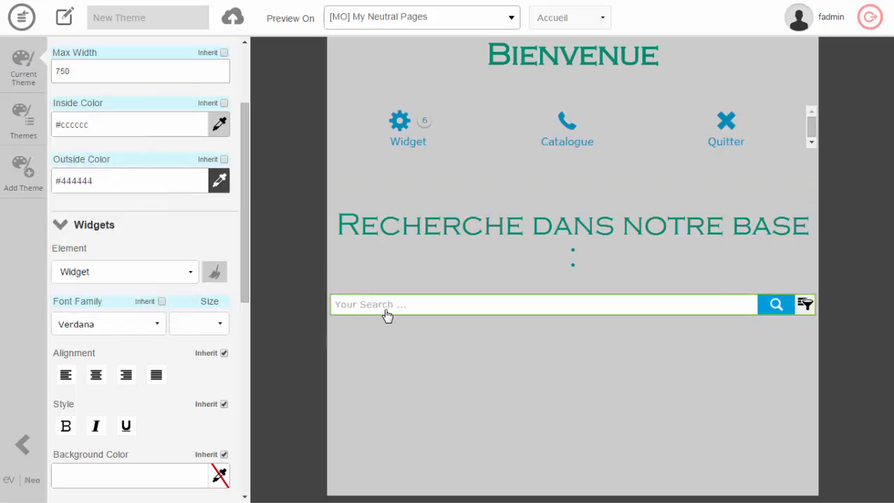
{"action": "left_click", "coordinate": [223, 327]}
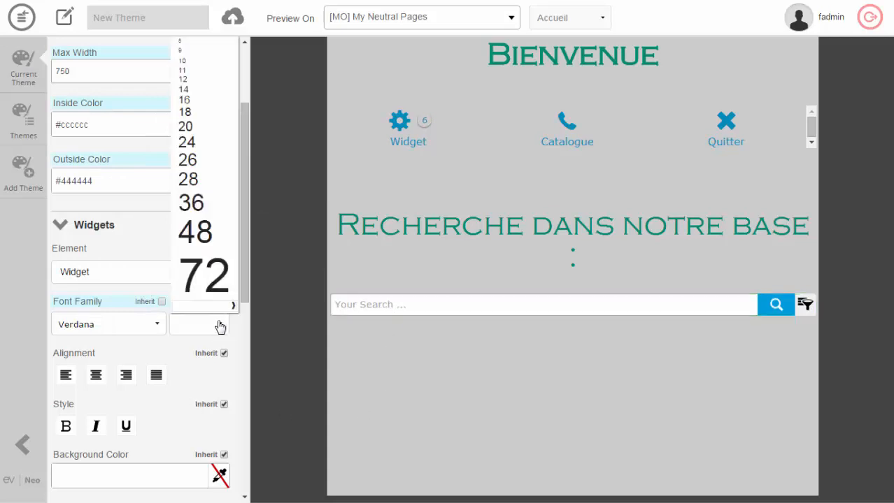
{"action": "left_click", "coordinate": [211, 90]}
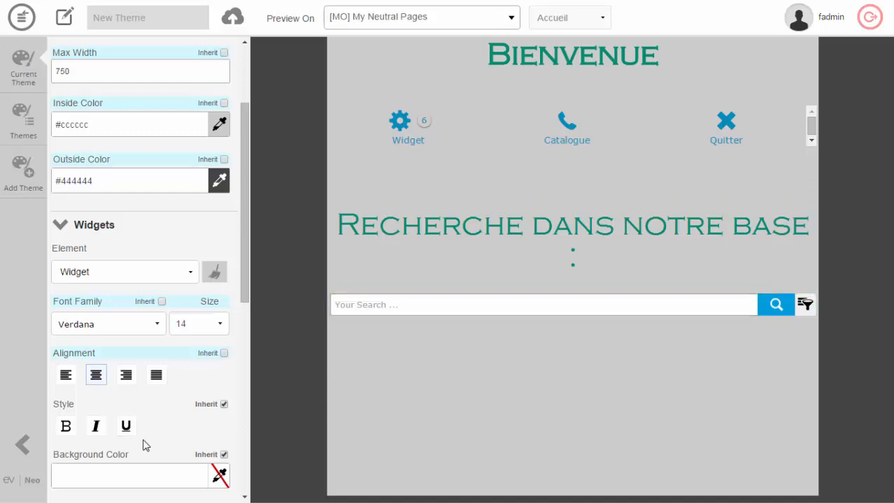
Try bold text on the Widget element and return its style and alignment to inherited.
{"action": "left_click", "coordinate": [67, 428]}
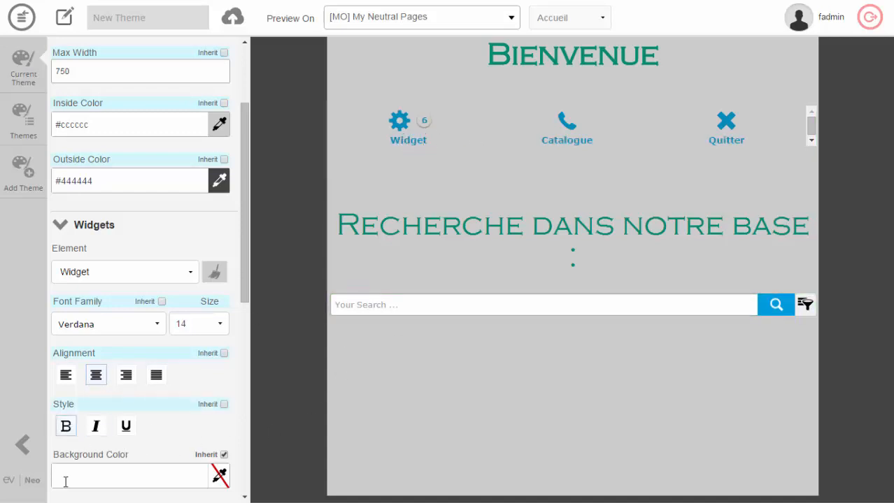
{"action": "left_click", "coordinate": [65, 428]}
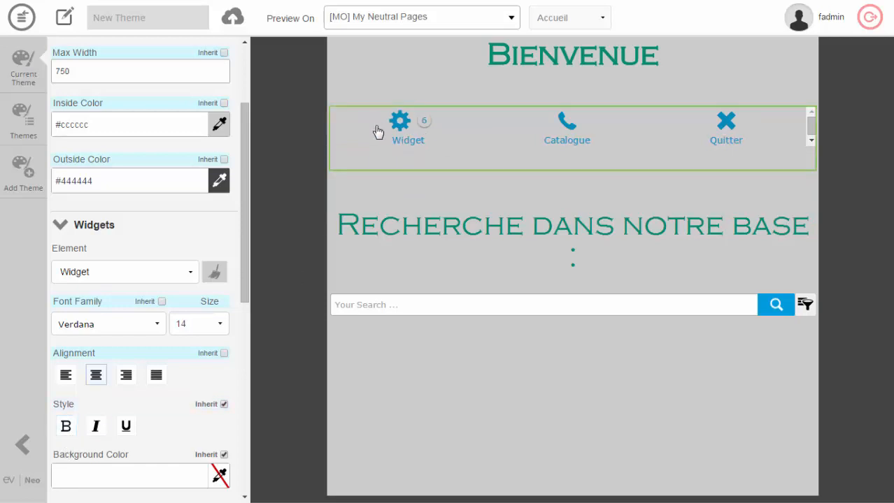
{"action": "left_click", "coordinate": [223, 354]}
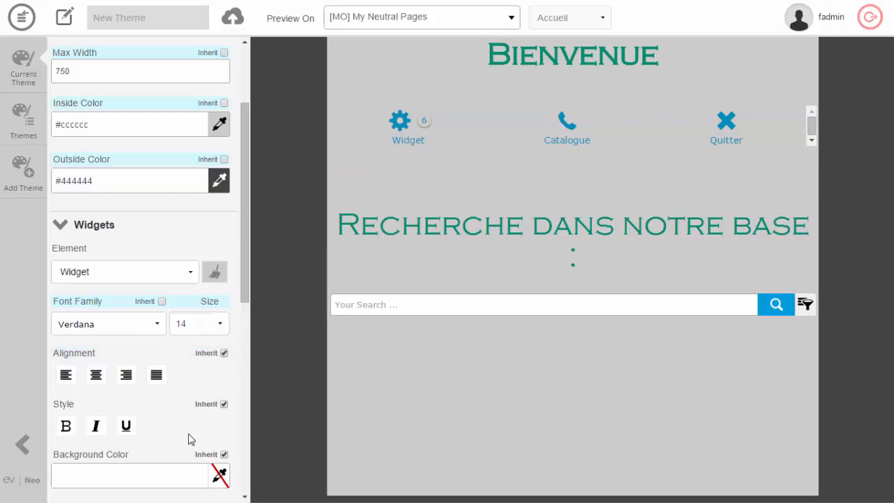
Give the Widget element the background color #d0e0e3 and the text color #073763.
{"action": "scroll", "coordinate": [171, 446], "scroll_direction": "down", "scroll_amount": 1}
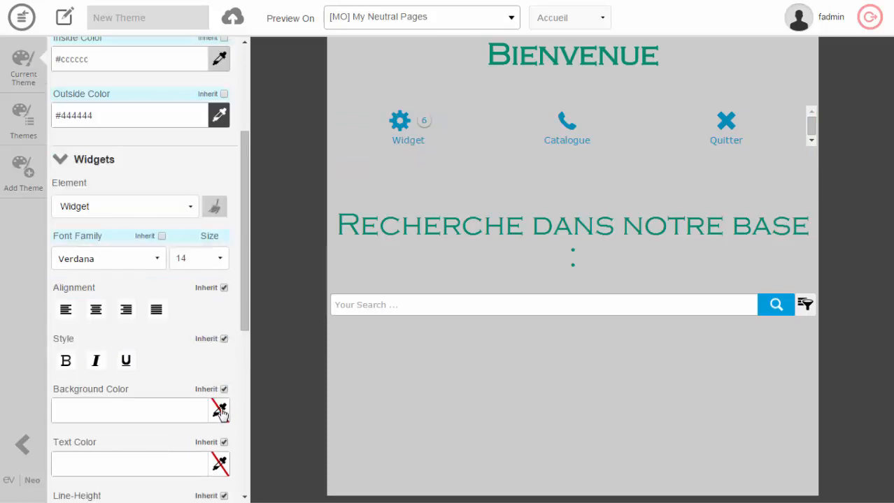
{"action": "left_click", "coordinate": [219, 411]}
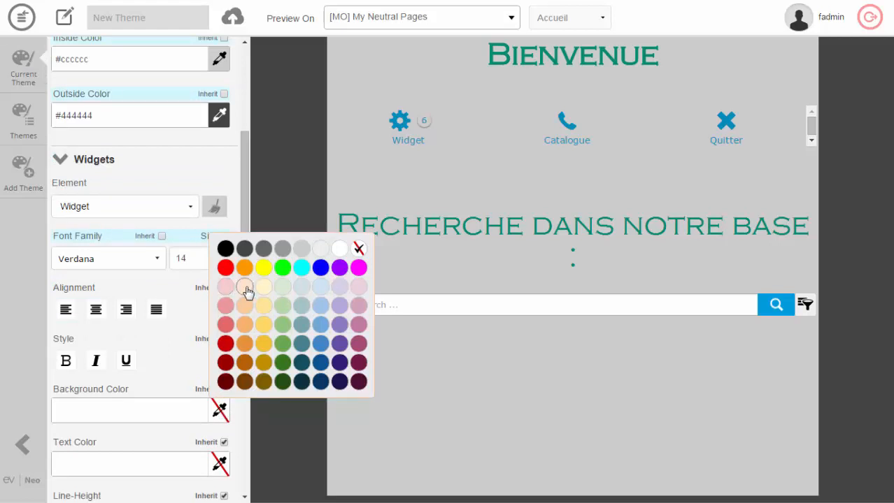
{"action": "left_click", "coordinate": [302, 289]}
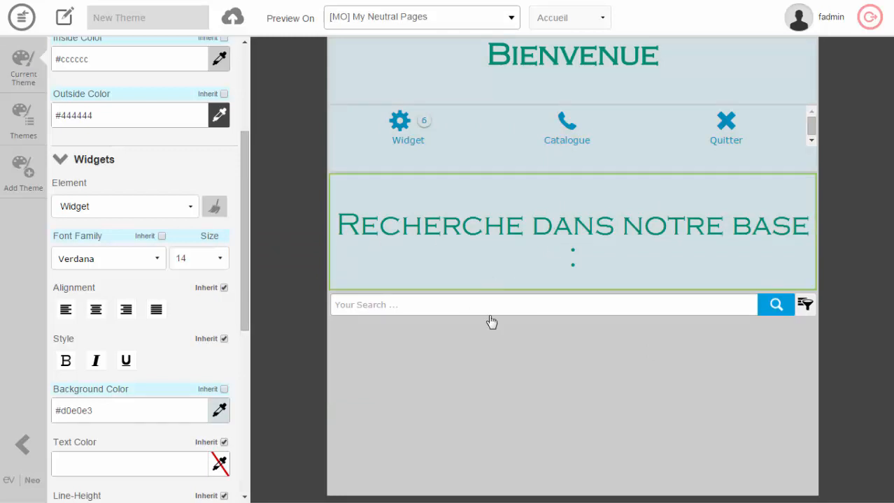
{"action": "left_click", "coordinate": [219, 465]}
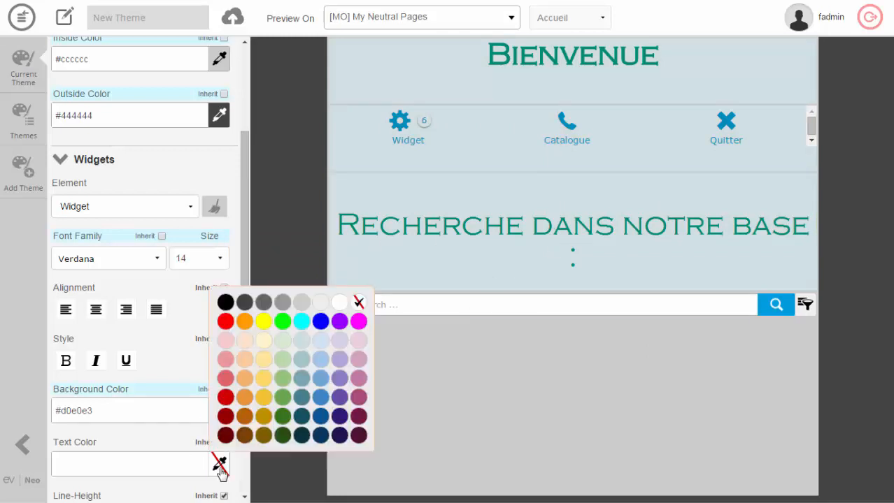
{"action": "left_click", "coordinate": [320, 436]}
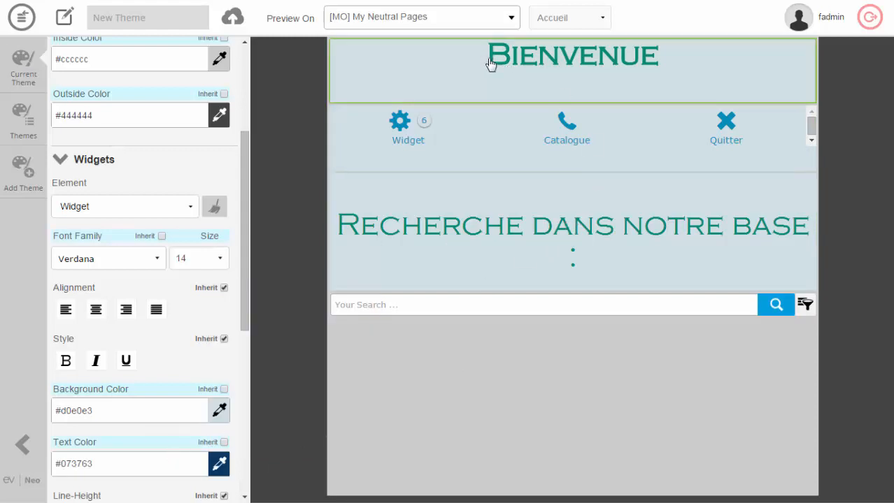
Examine the Widget element's remaining style settings, including the Header and Footer sections.
{"action": "scroll", "coordinate": [225, 437], "scroll_direction": "down", "scroll_amount": 3}
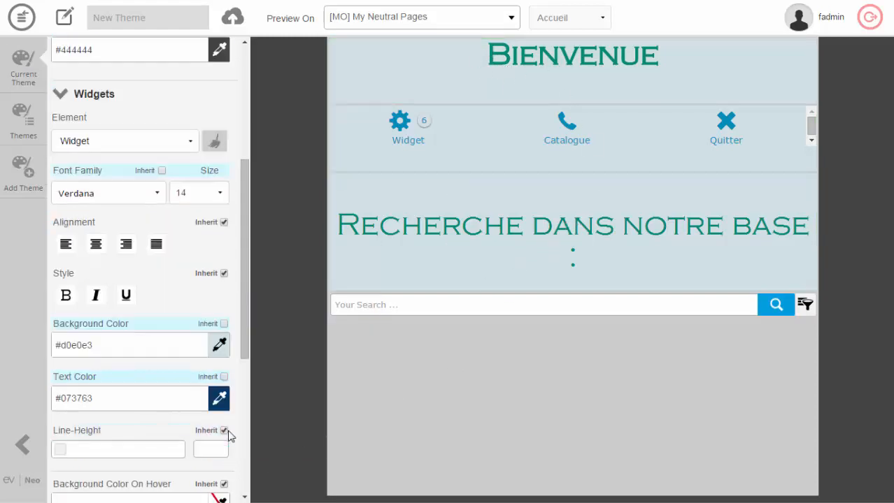
{"action": "scroll", "coordinate": [229, 436], "scroll_direction": "down", "scroll_amount": 2}
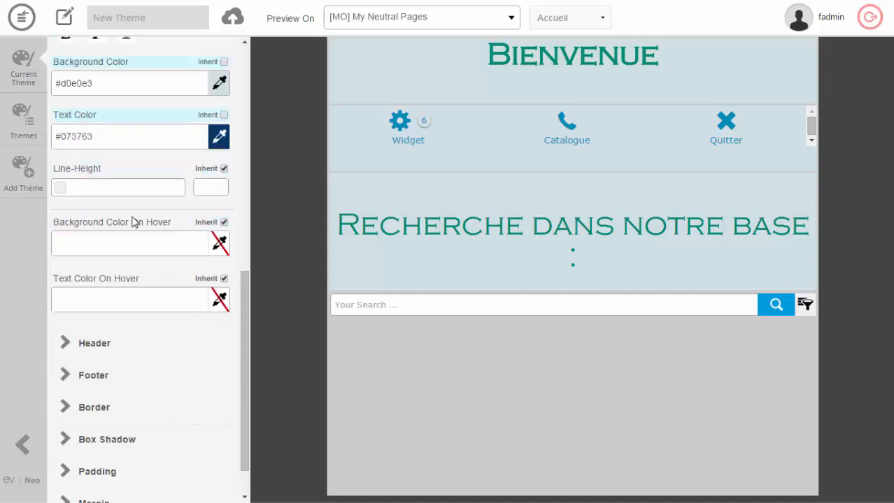
{"action": "scroll", "coordinate": [135, 341], "scroll_direction": "down", "scroll_amount": 1}
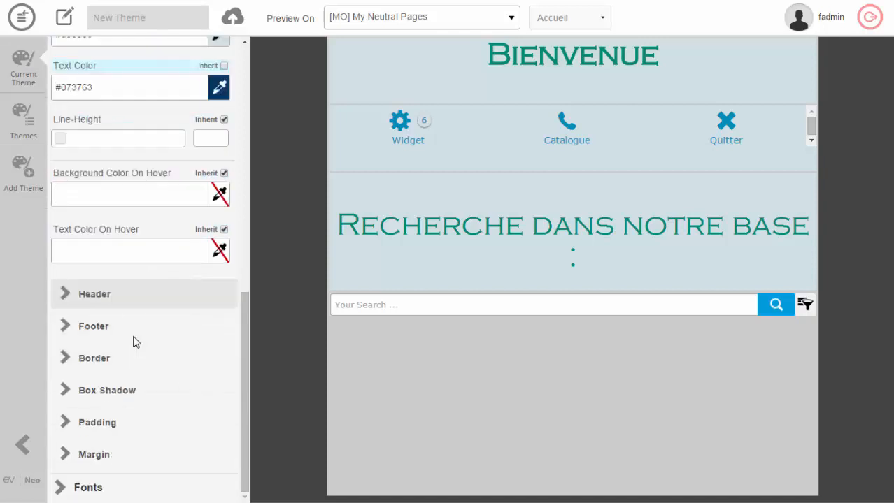
{"action": "left_click", "coordinate": [68, 294]}
{"action": "scroll", "coordinate": [166, 313], "scroll_direction": "down", "scroll_amount": 2}
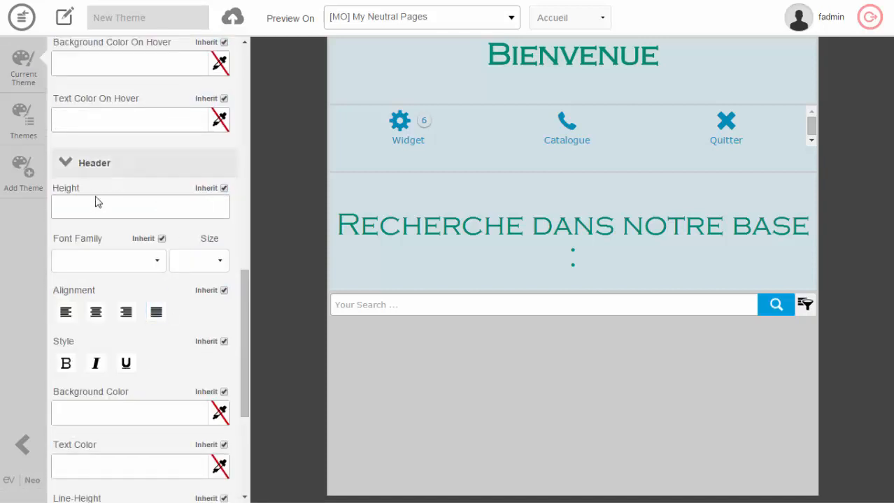
{"action": "left_click", "coordinate": [68, 163]}
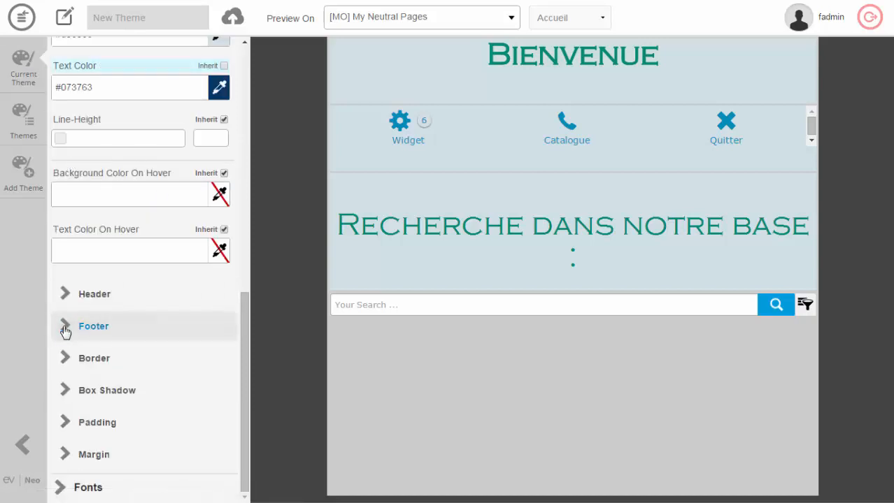
{"action": "left_click", "coordinate": [64, 323]}
{"action": "scroll", "coordinate": [160, 340], "scroll_direction": "down", "scroll_amount": 2}
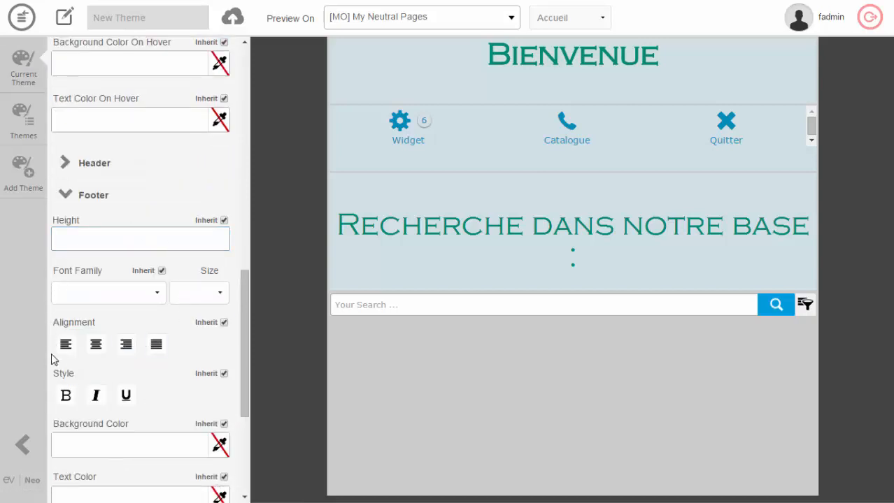
{"action": "left_click", "coordinate": [66, 194]}
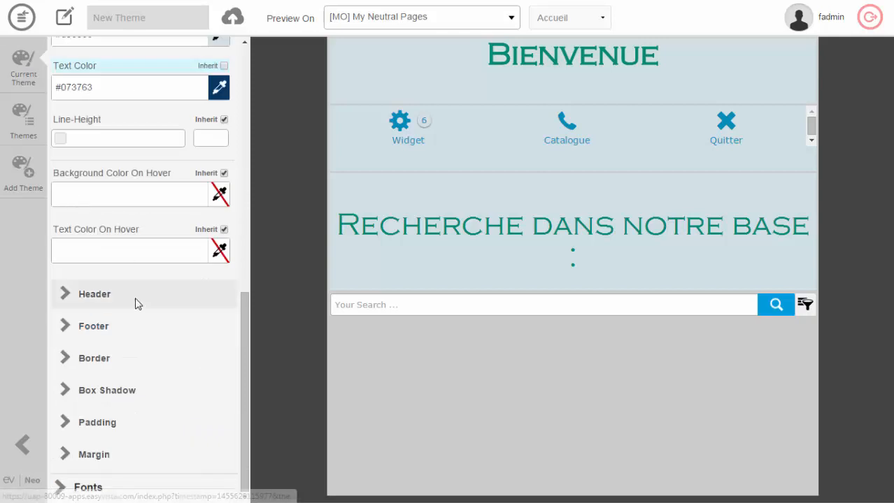
Try dotted and double borders on the Widget element, and set its border style to groove.
{"action": "left_click", "coordinate": [69, 357]}
{"action": "scroll", "coordinate": [144, 343], "scroll_direction": "down", "scroll_amount": 2}
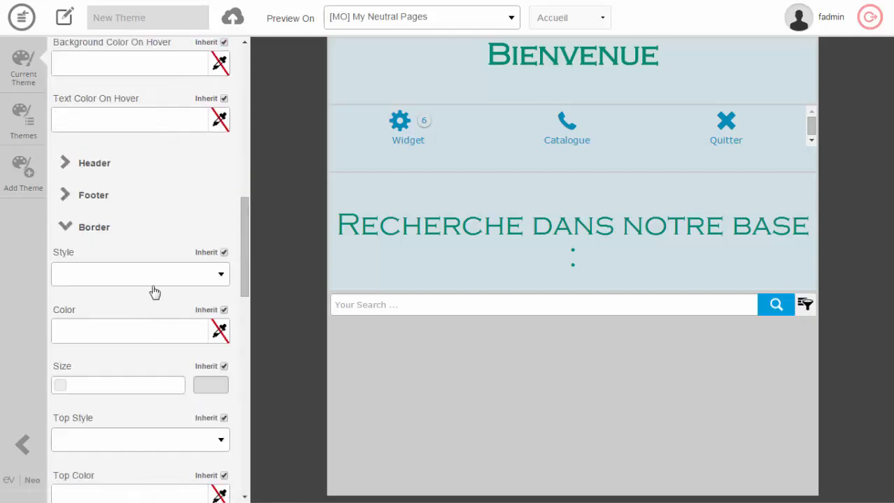
{"action": "left_click", "coordinate": [221, 275]}
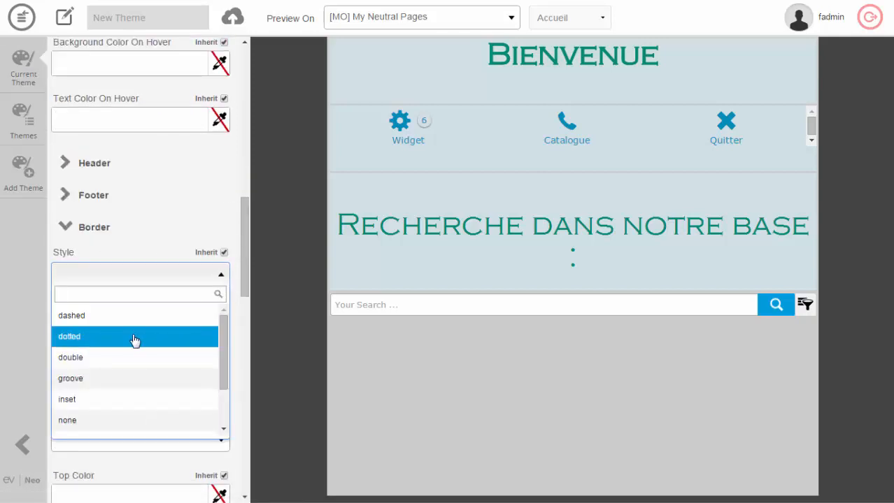
{"action": "left_click", "coordinate": [136, 341]}
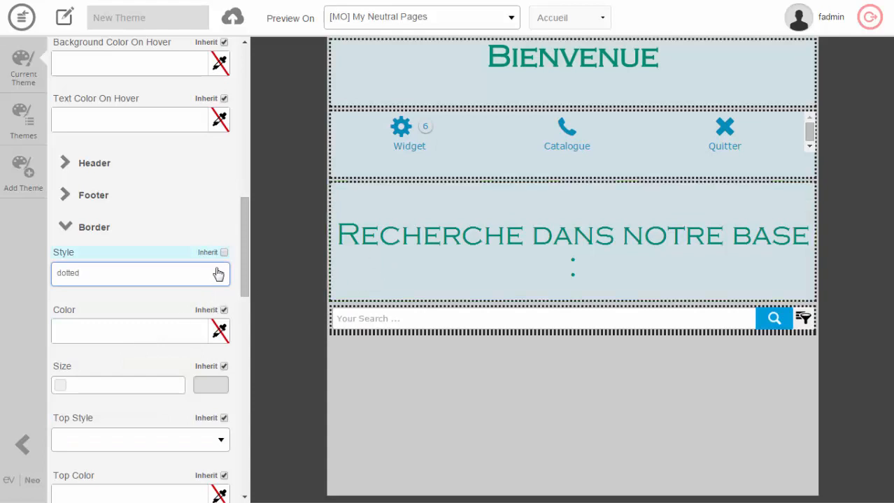
{"action": "left_click", "coordinate": [221, 275]}
{"action": "left_click", "coordinate": [160, 362]}
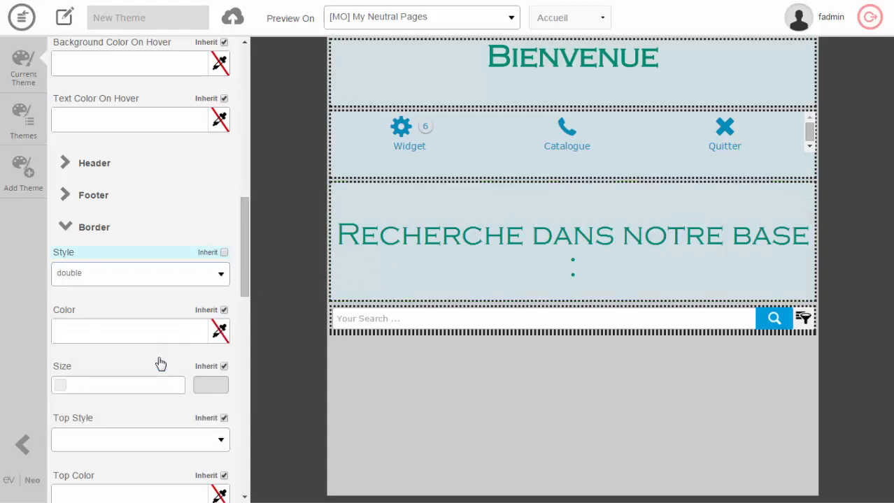
{"action": "left_click", "coordinate": [221, 275]}
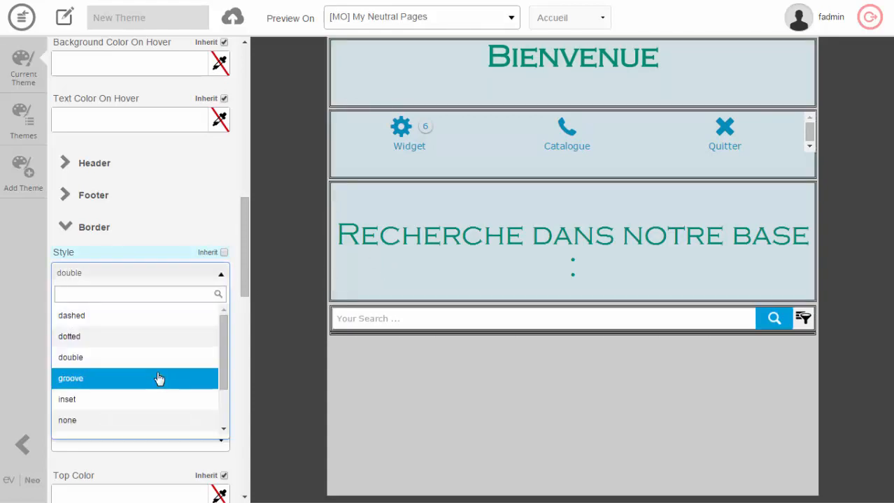
{"action": "left_click", "coordinate": [159, 378]}
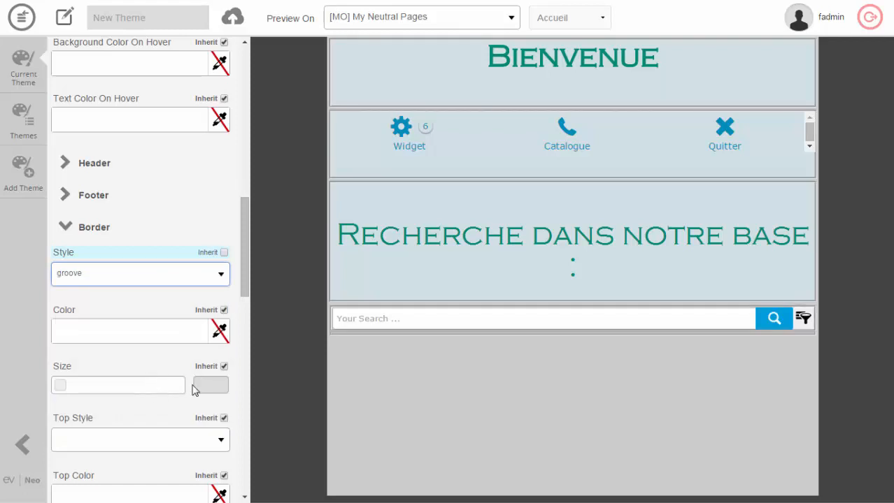
Try #ff00ff and #20124d as the Widget element's border color, and set it to #eeeeee.
{"action": "left_click", "coordinate": [57, 389]}
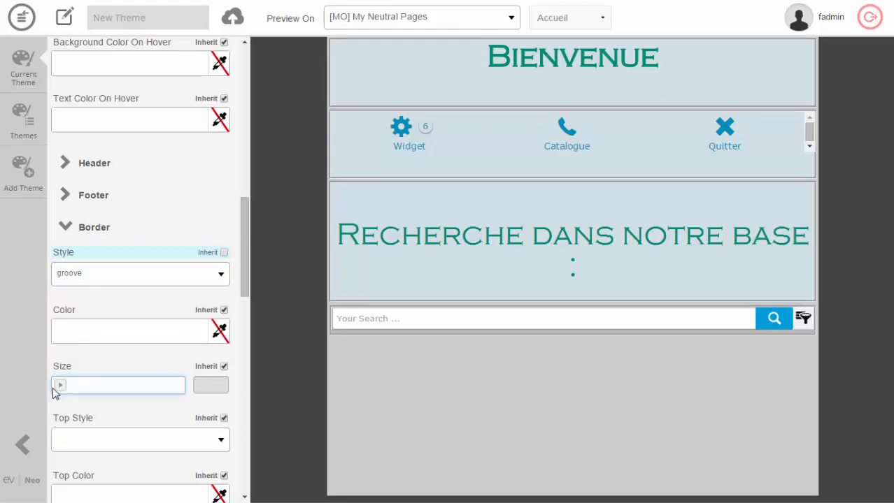
{"action": "left_click", "coordinate": [220, 333]}
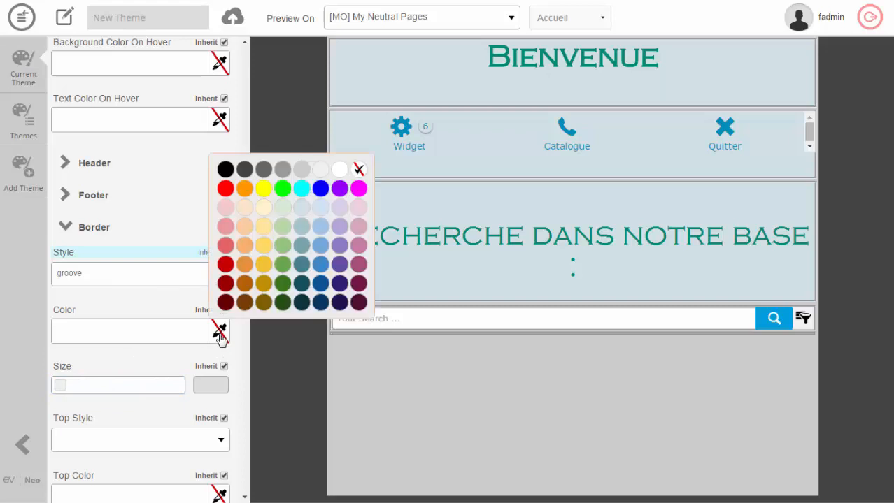
{"action": "left_click", "coordinate": [358, 188]}
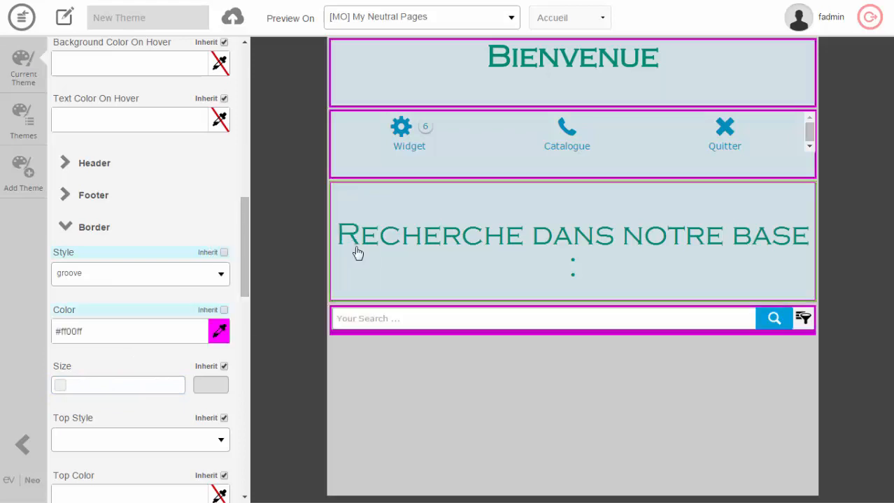
{"action": "left_click", "coordinate": [220, 334]}
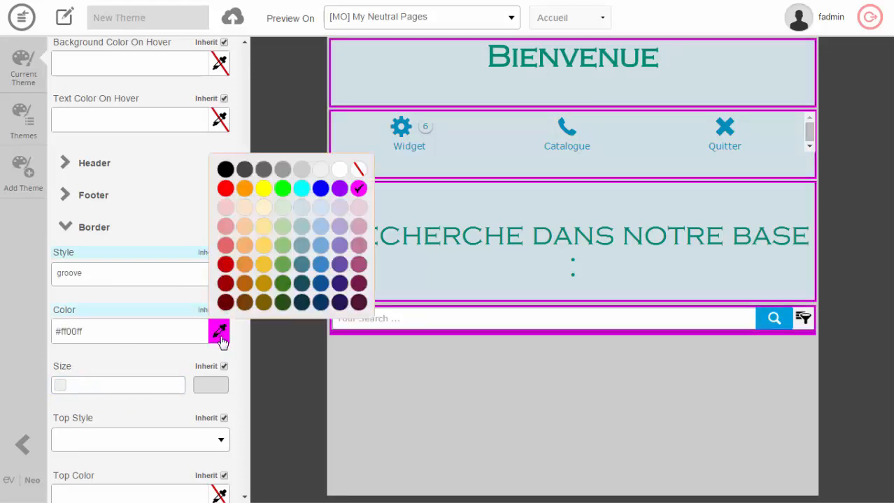
{"action": "left_click", "coordinate": [338, 305]}
{"action": "left_click", "coordinate": [224, 338]}
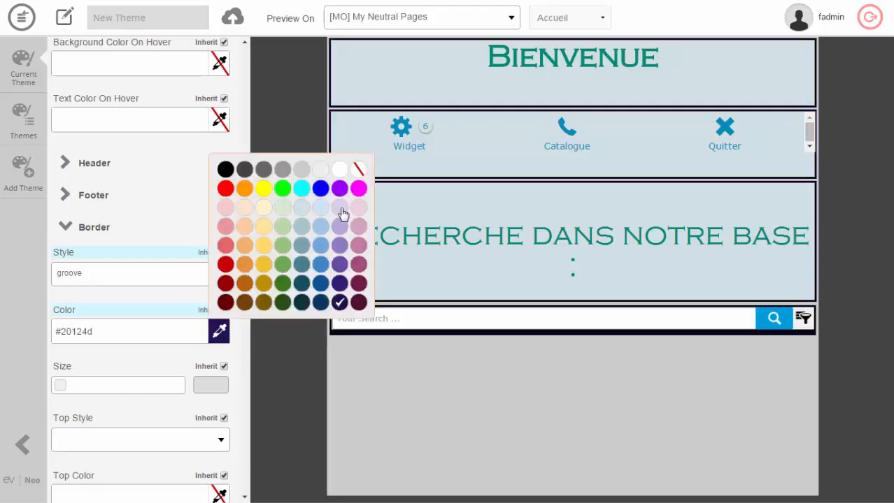
{"action": "left_click", "coordinate": [321, 170]}
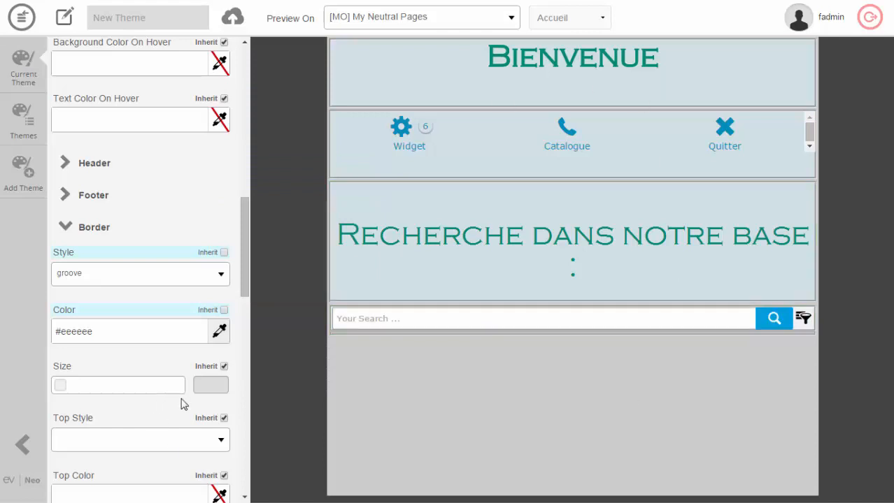
Preview the theme on the Page widgets page and review the styling of its widgets.
{"action": "left_click", "coordinate": [603, 21]}
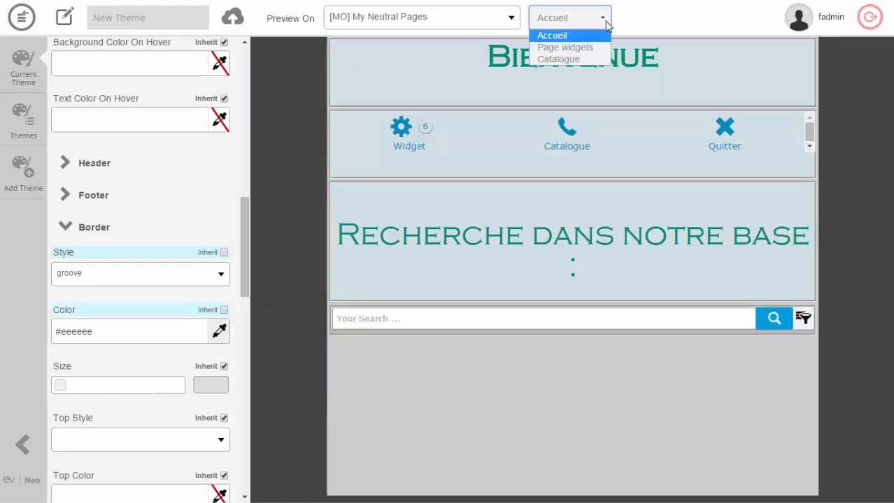
{"action": "left_click", "coordinate": [593, 47]}
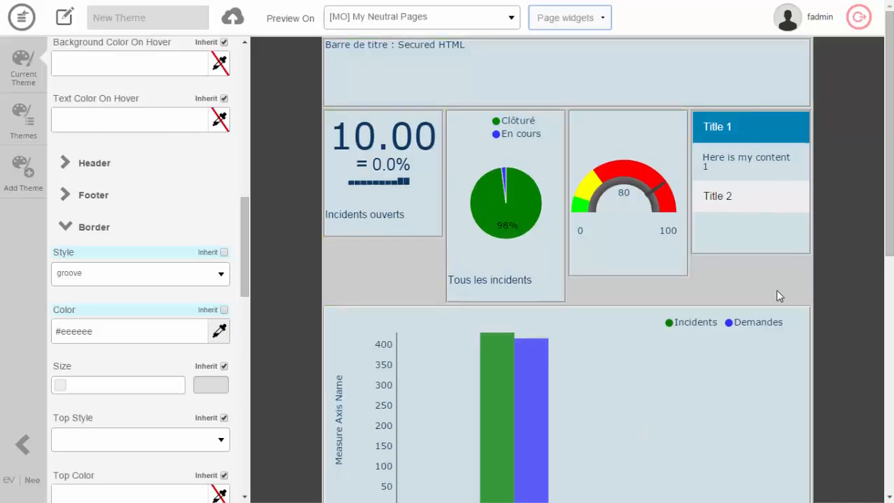
{"action": "scroll", "coordinate": [781, 297], "scroll_direction": "down", "scroll_amount": 8}
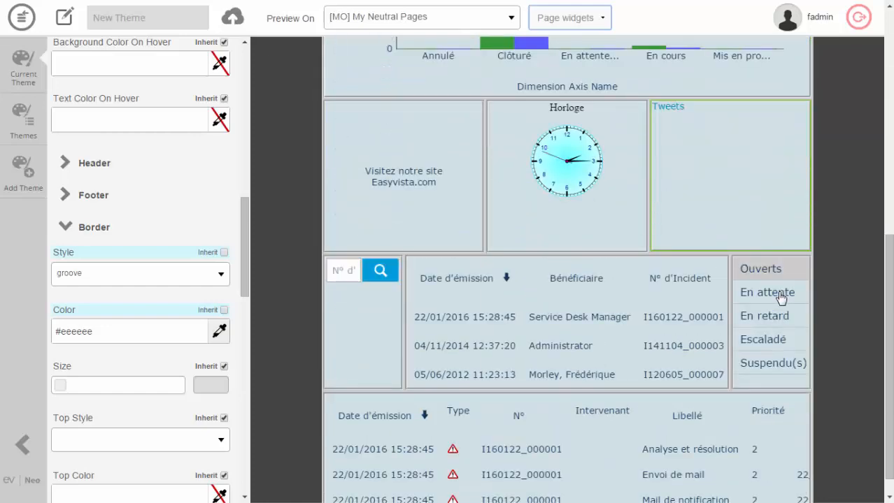
{"action": "scroll", "coordinate": [493, 279], "scroll_direction": "up", "scroll_amount": 8}
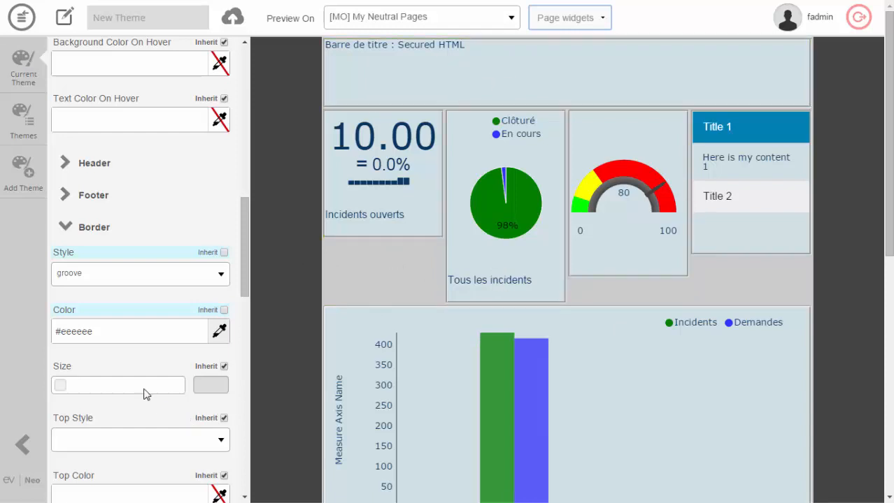
Close the Widget border settings and examine the Fonts section and the text elements it can style.
{"action": "left_click", "coordinate": [65, 228]}
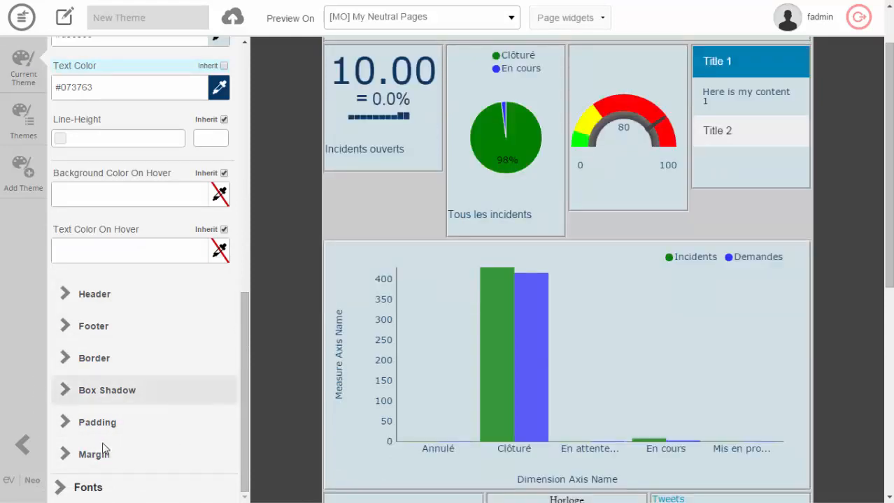
{"action": "left_click", "coordinate": [62, 489]}
{"action": "scroll", "coordinate": [148, 368], "scroll_direction": "down", "scroll_amount": 7}
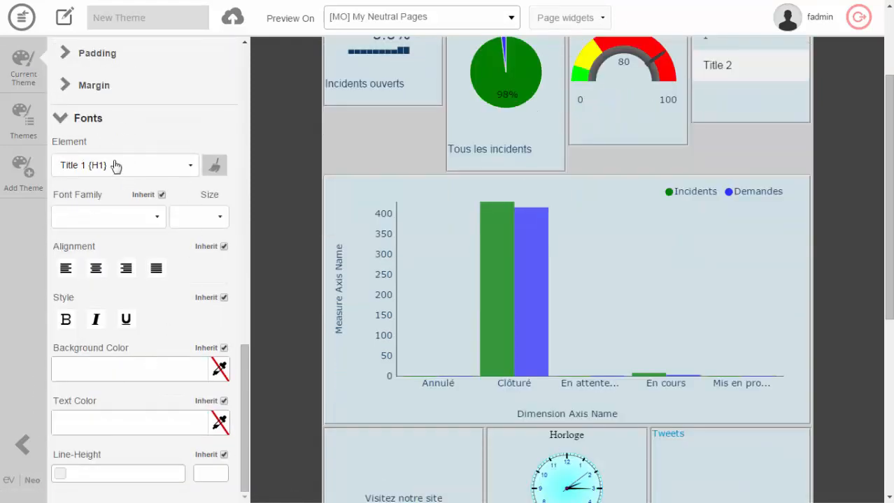
{"action": "left_click", "coordinate": [190, 168]}
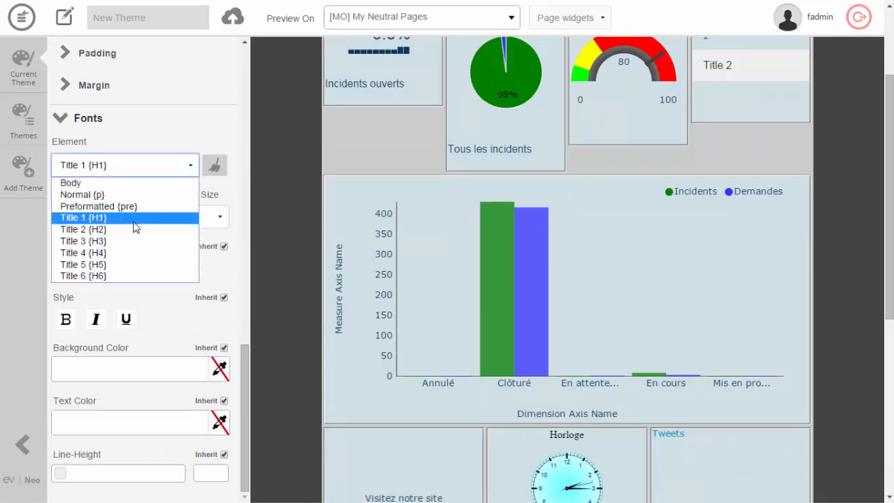
{"action": "left_click", "coordinate": [71, 117]}
{"action": "scroll", "coordinate": [119, 238], "scroll_direction": "up", "scroll_amount": 3}
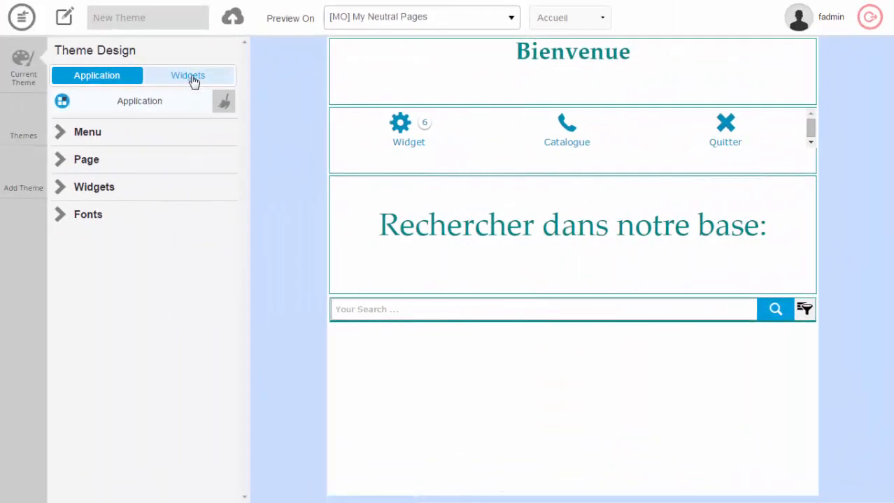
Examine which individual widgets can be themed in the Basic, Dashboards, Social and EasyVista categories.
{"action": "left_click", "coordinate": [193, 80]}
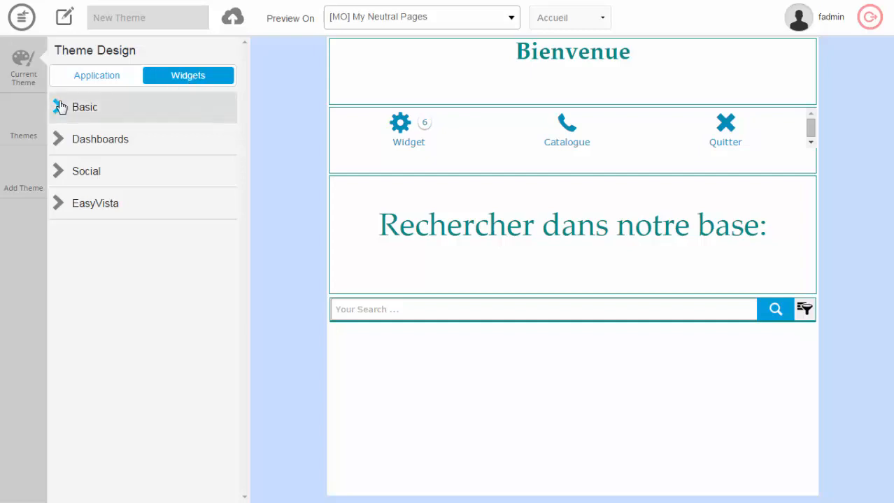
{"action": "left_click", "coordinate": [81, 112]}
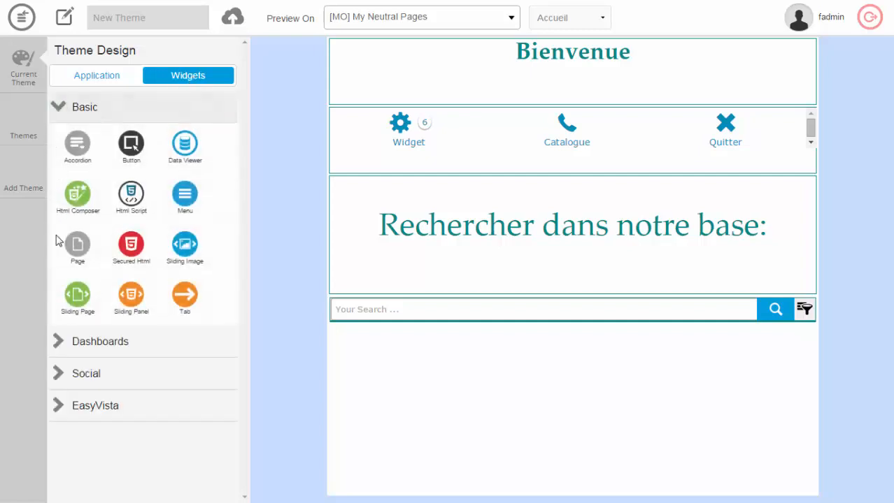
{"action": "left_click", "coordinate": [58, 343]}
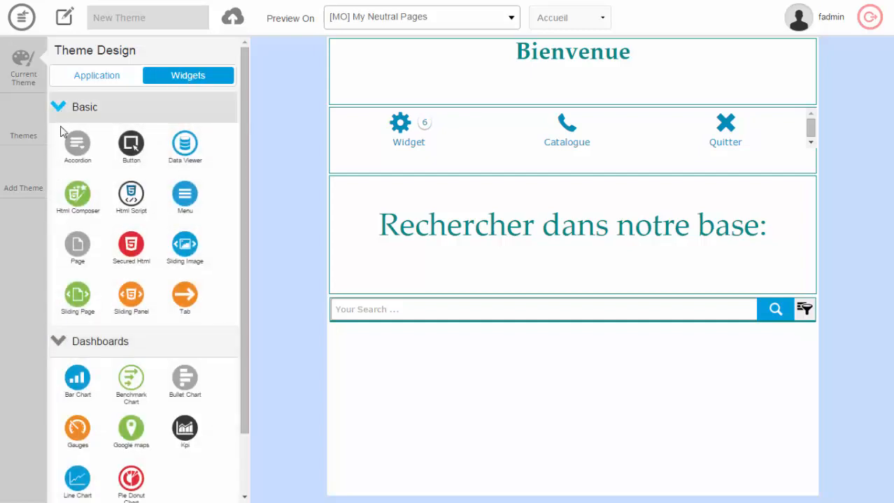
{"action": "left_click", "coordinate": [60, 118]}
{"action": "left_click", "coordinate": [58, 139]}
{"action": "left_click", "coordinate": [61, 174]}
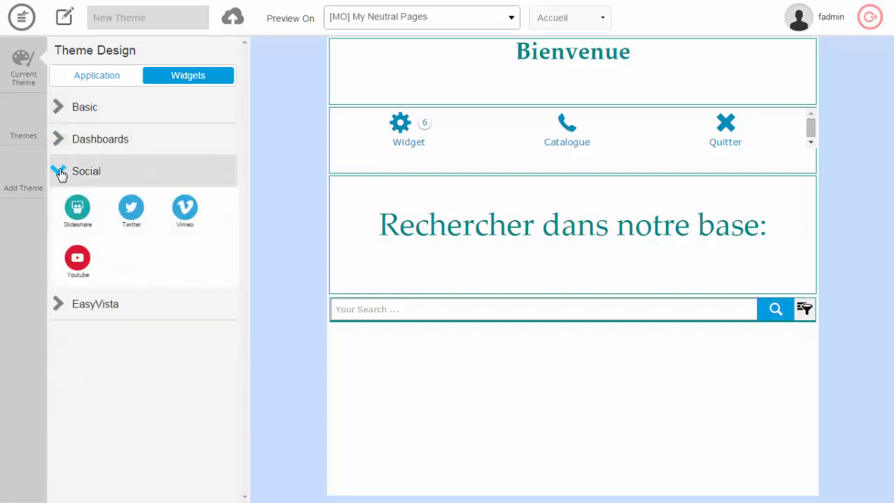
{"action": "left_click", "coordinate": [60, 172]}
{"action": "left_click", "coordinate": [58, 205]}
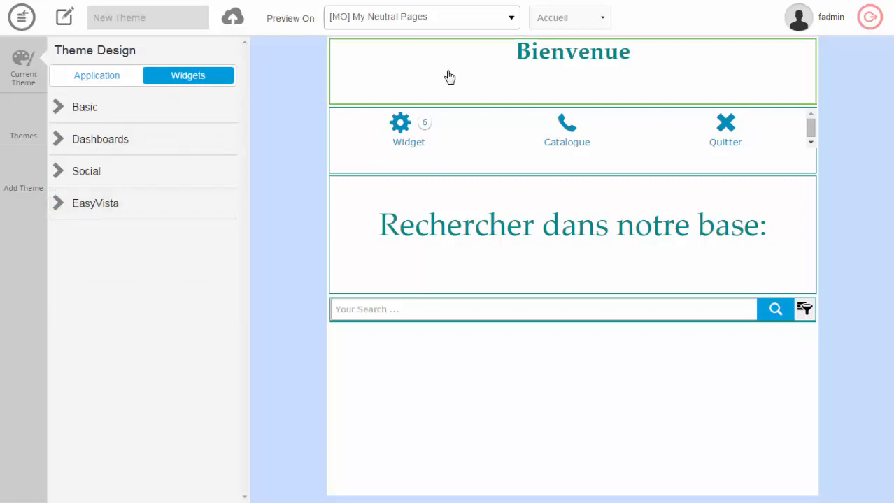
Open the theme settings of the basic Secured Html widget and set its font family to Courier New.
{"action": "left_click", "coordinate": [56, 108]}
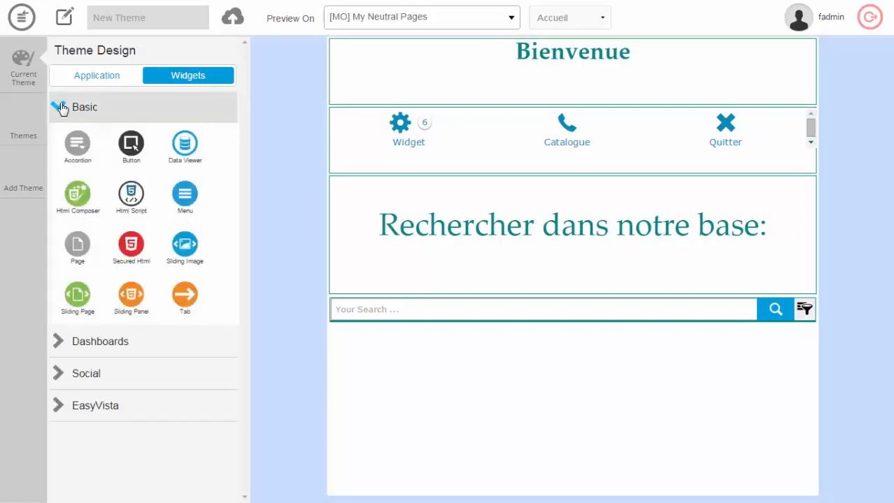
{"action": "left_click", "coordinate": [130, 247]}
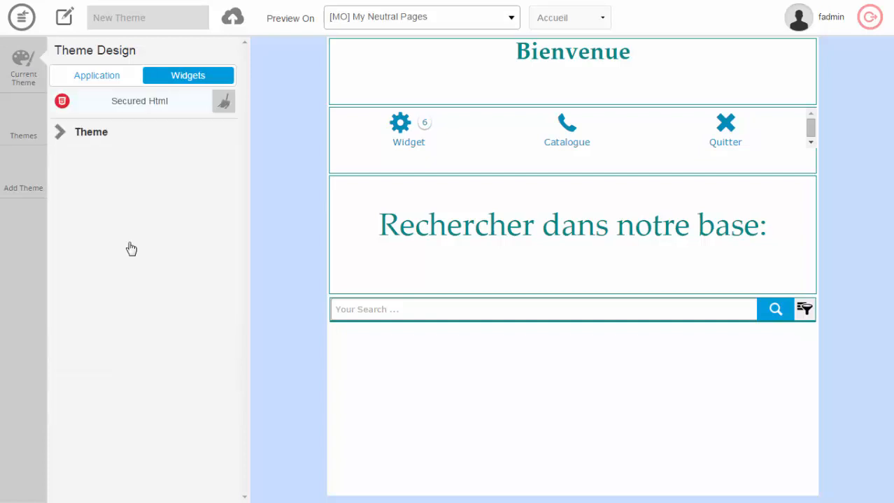
{"action": "left_click", "coordinate": [59, 133]}
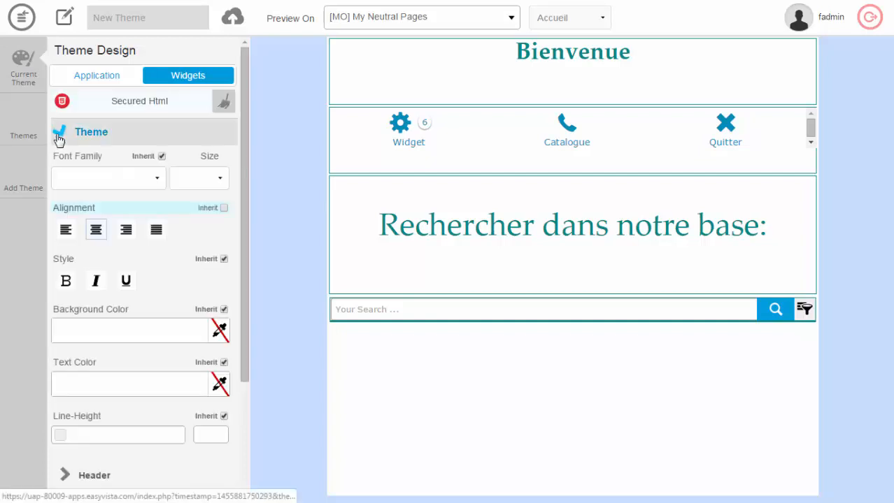
{"action": "left_click", "coordinate": [158, 179]}
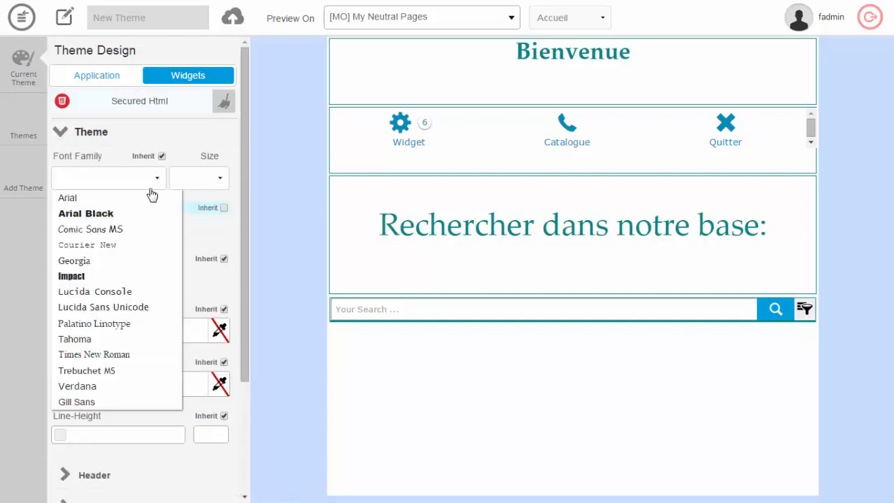
{"action": "left_click", "coordinate": [223, 217]}
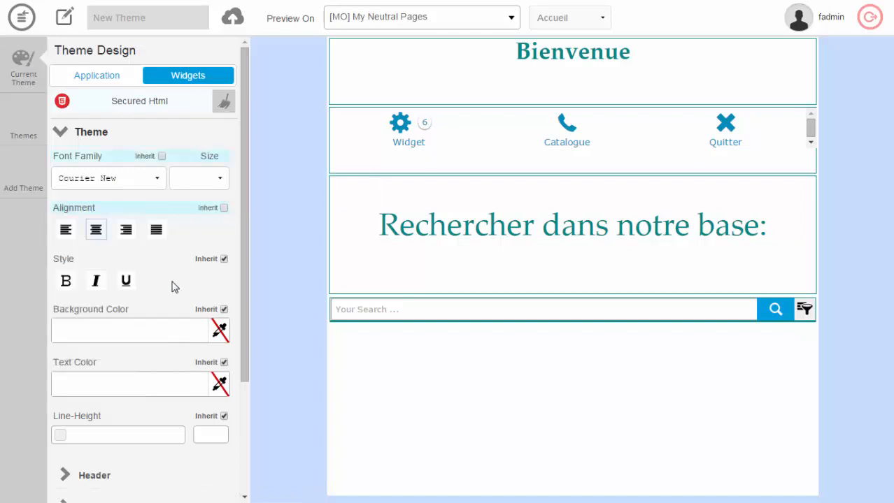
Give the Secured Html widget the background color #f4cccc and the text color #073763.
{"action": "left_click", "coordinate": [219, 332]}
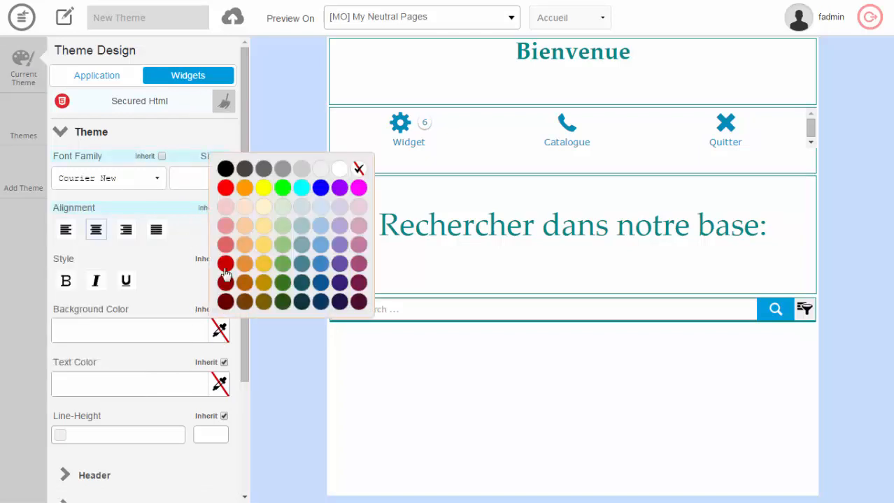
{"action": "left_click", "coordinate": [224, 204]}
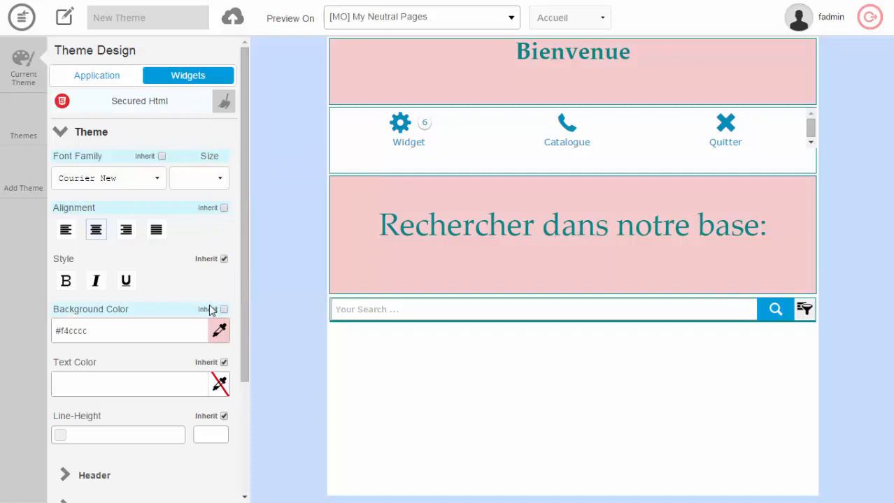
{"action": "left_click", "coordinate": [221, 384]}
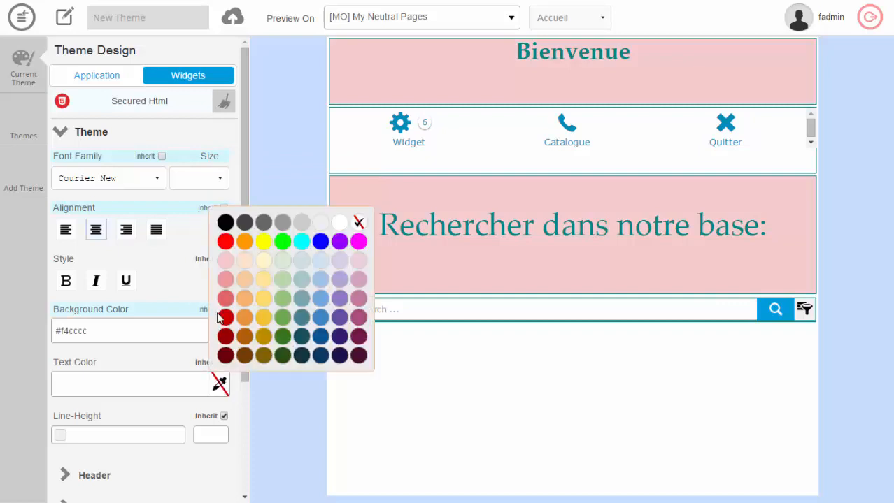
{"action": "left_click", "coordinate": [321, 356]}
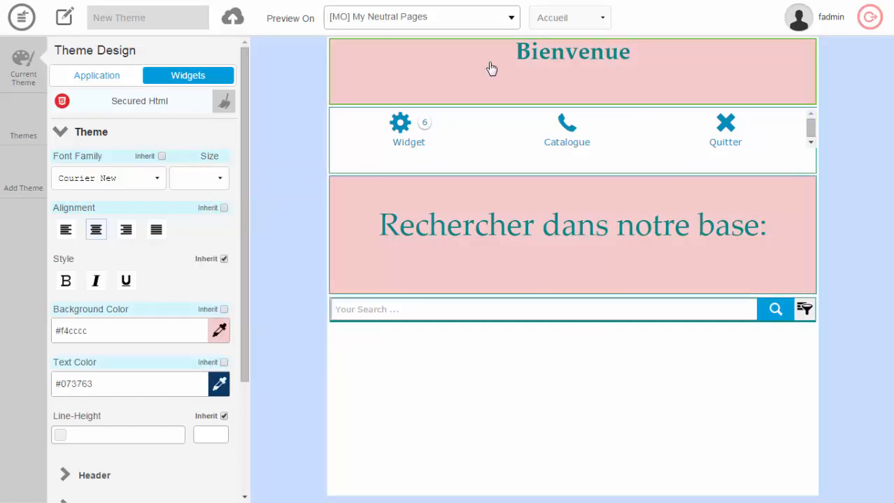
{"action": "scroll", "coordinate": [206, 271], "scroll_direction": "down", "scroll_amount": 1}
{"action": "scroll", "coordinate": [206, 271], "scroll_direction": "down", "scroll_amount": 1}
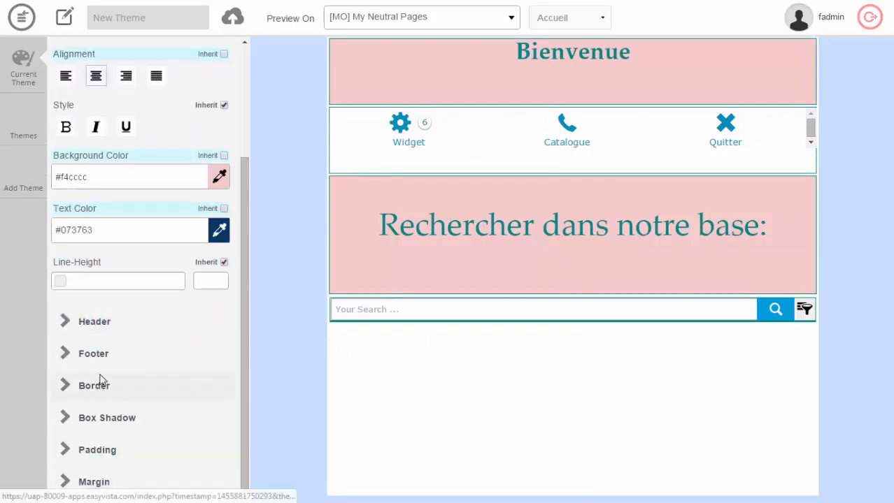
Preview the theme on the Page widgets page and set the Secured Html widget's text style to bold.
{"action": "scroll", "coordinate": [129, 281], "scroll_direction": "up", "scroll_amount": 2}
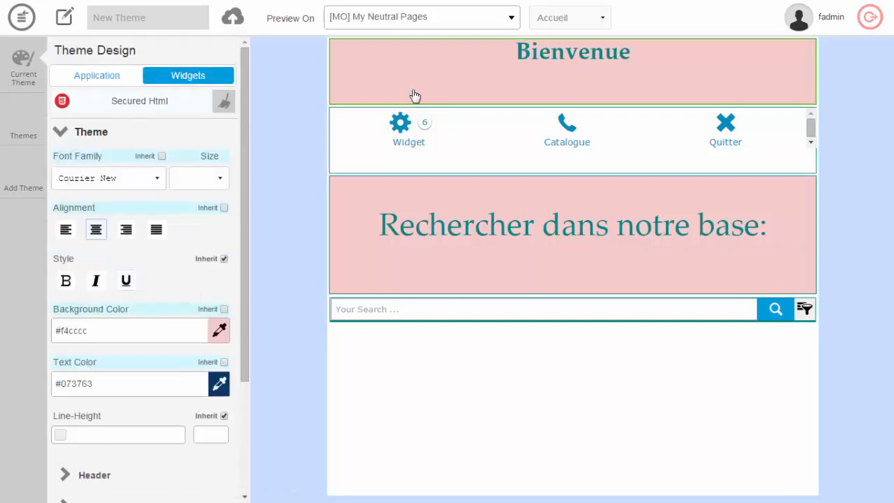
{"action": "left_click", "coordinate": [574, 21]}
{"action": "left_click", "coordinate": [571, 46]}
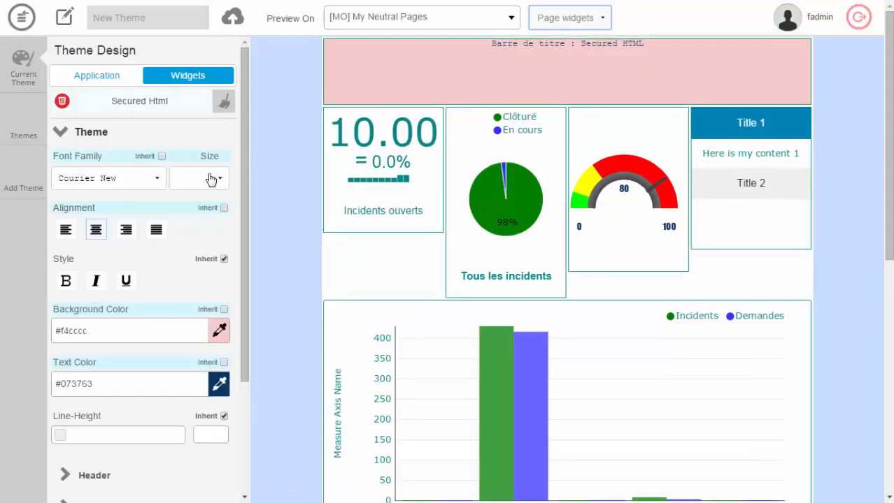
{"action": "left_click", "coordinate": [66, 280]}
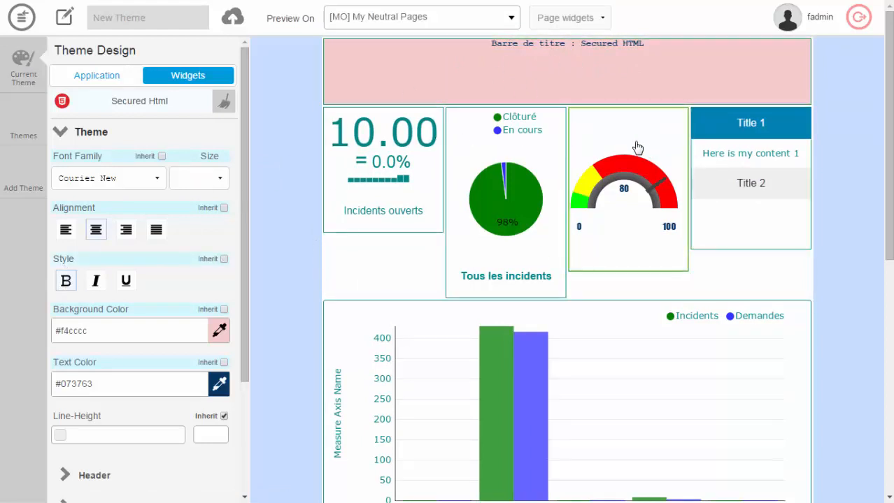
For the Gauges widget's chart legend, set the font family to Arial Black and the text color to #e06666.
{"action": "left_click", "coordinate": [599, 135]}
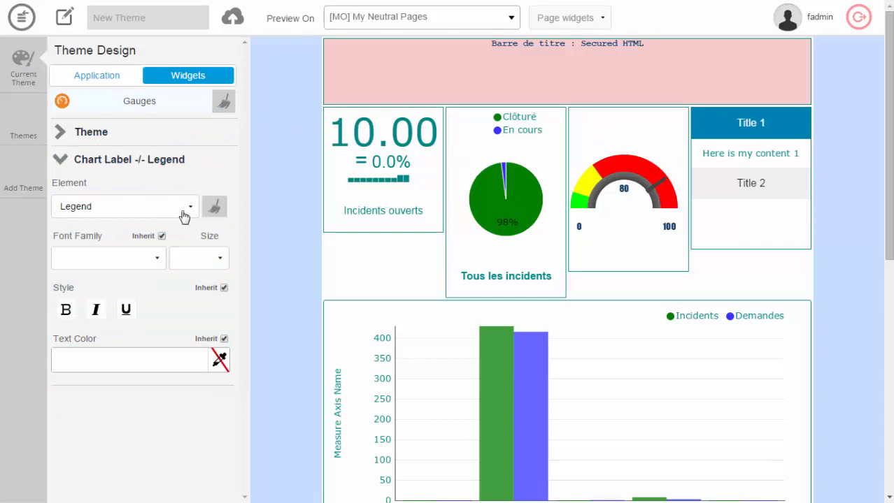
{"action": "left_click", "coordinate": [159, 263]}
{"action": "left_click", "coordinate": [136, 296]}
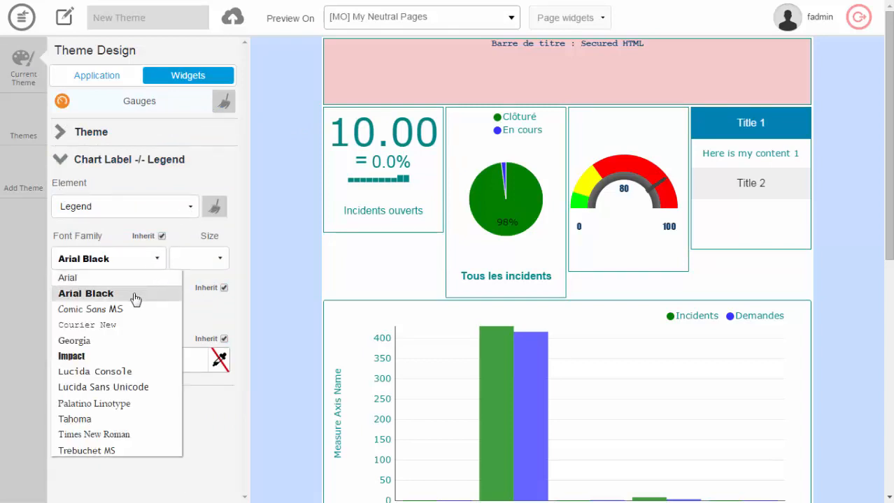
{"action": "left_click", "coordinate": [221, 361]}
{"action": "left_click", "coordinate": [225, 276]}
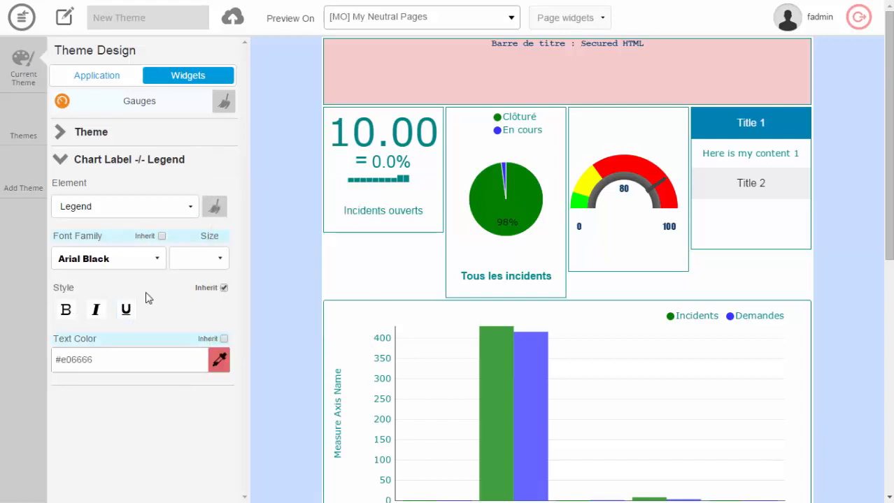
For the Gauges widget's chart values, set the font family to Arial Black and the text color to #e06666.
{"action": "left_click", "coordinate": [192, 207]}
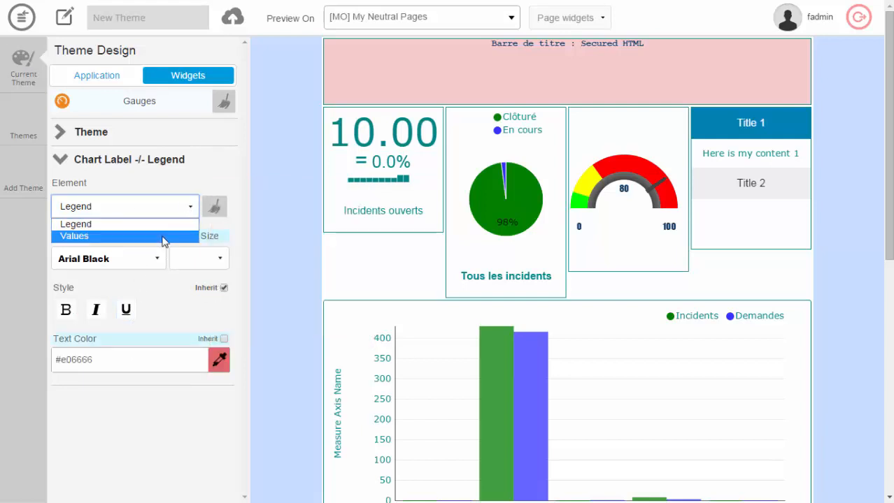
{"action": "left_click", "coordinate": [165, 237]}
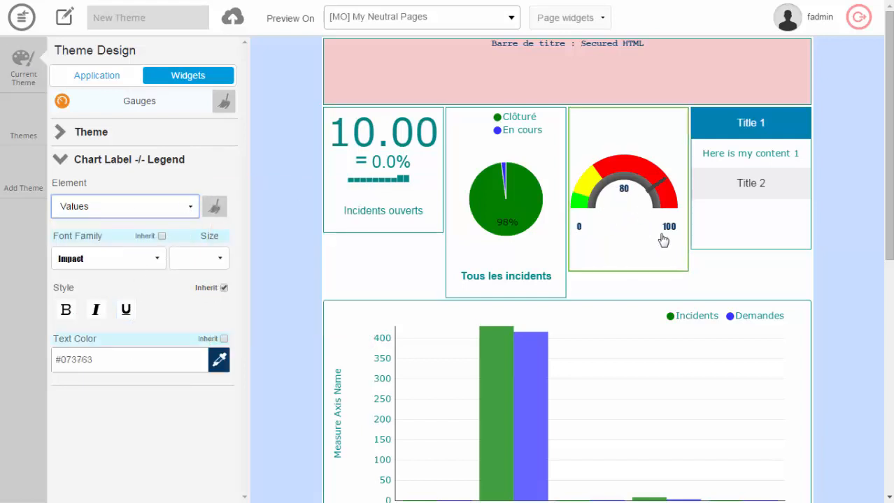
{"action": "left_click", "coordinate": [160, 259]}
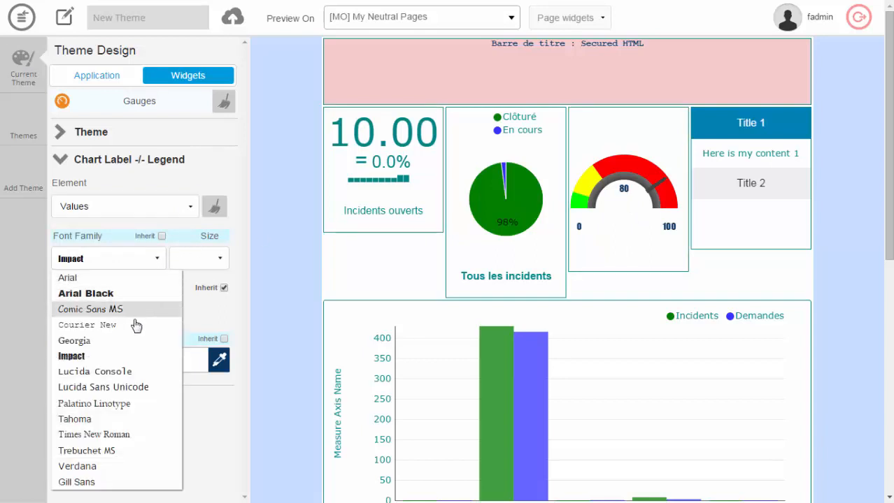
{"action": "left_click", "coordinate": [127, 294]}
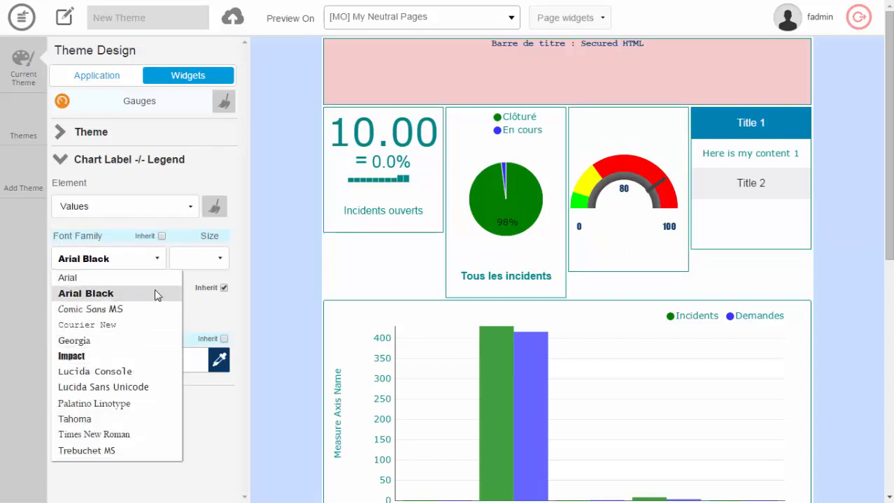
{"action": "left_click", "coordinate": [220, 362]}
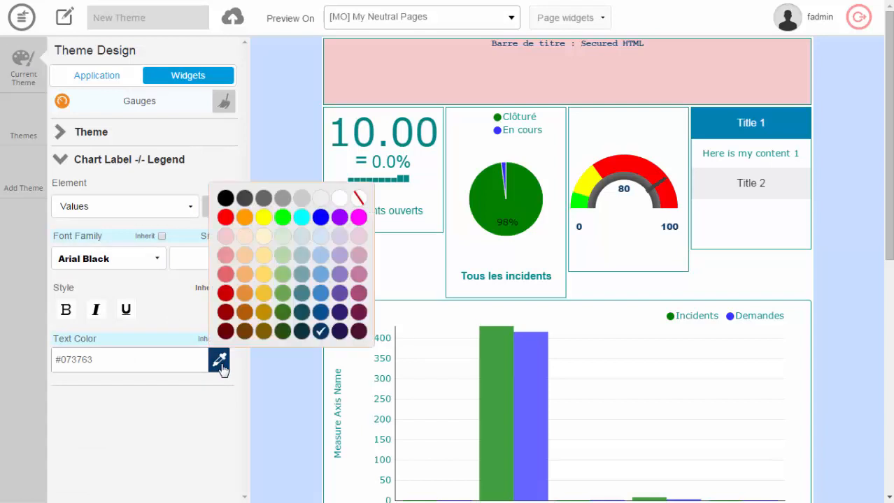
{"action": "left_click", "coordinate": [226, 275]}
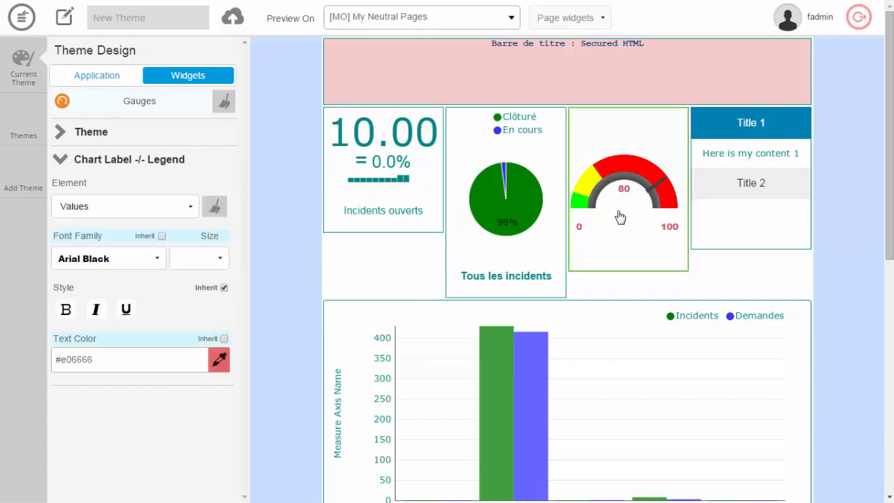
Open the Gauges widget's general theme settings and give it a pale blue background color.
{"action": "left_click", "coordinate": [62, 159]}
{"action": "left_click", "coordinate": [62, 138]}
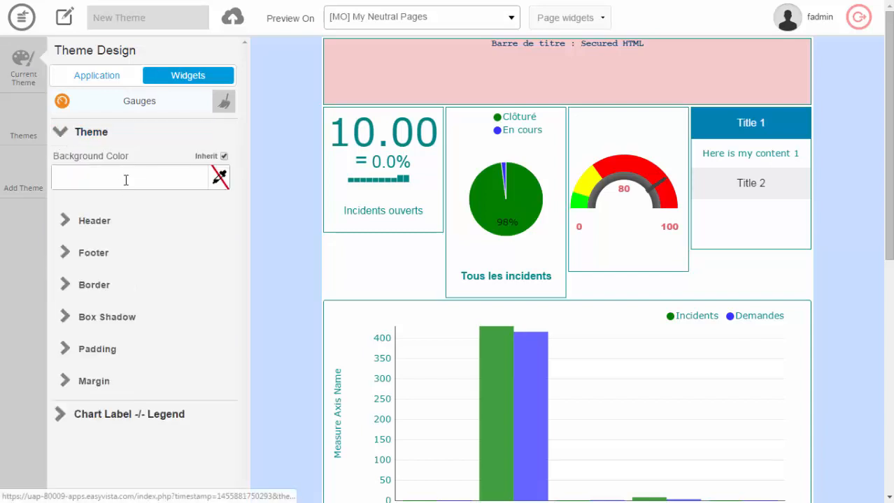
{"action": "left_click", "coordinate": [219, 185]}
{"action": "left_click", "coordinate": [232, 248]}
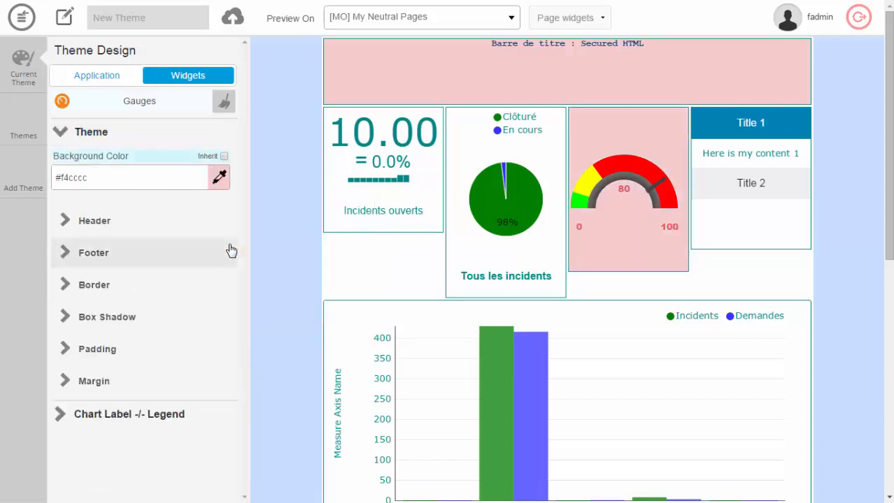
{"action": "left_click", "coordinate": [221, 179]}
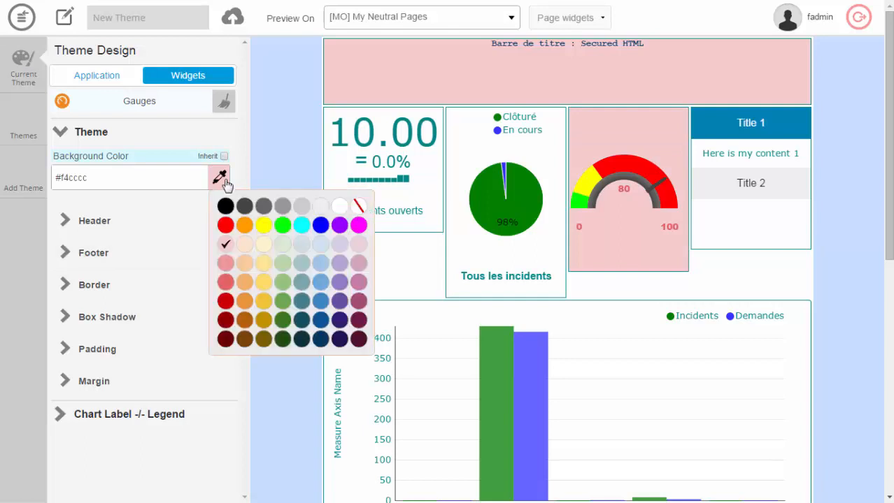
{"action": "left_click", "coordinate": [321, 246]}
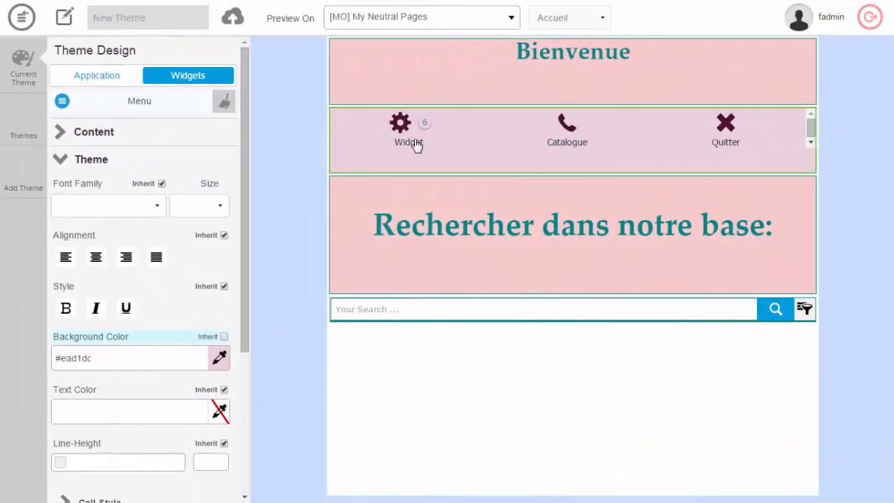
Preview the themed widgets on the Page widgets page, including its lower part, and switch the preview to the Catalogue page.
{"action": "left_click", "coordinate": [595, 18]}
{"action": "left_click", "coordinate": [591, 45]}
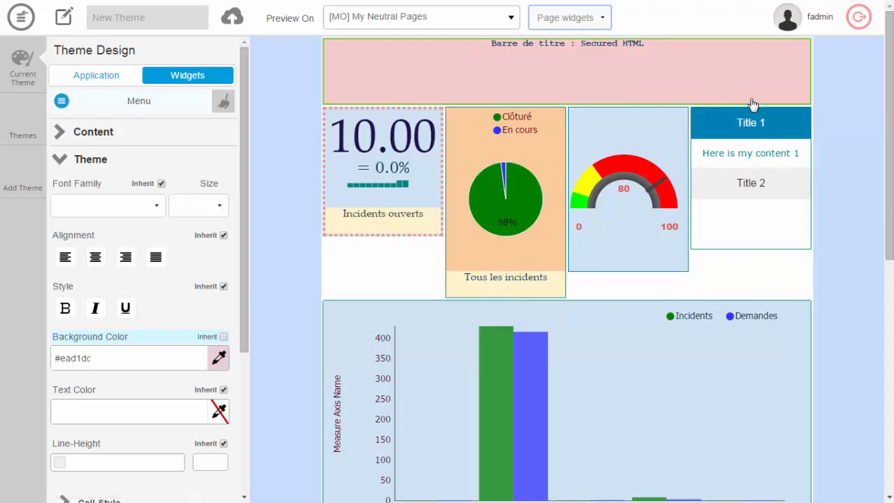
{"action": "scroll", "coordinate": [849, 171], "scroll_direction": "down", "scroll_amount": 7}
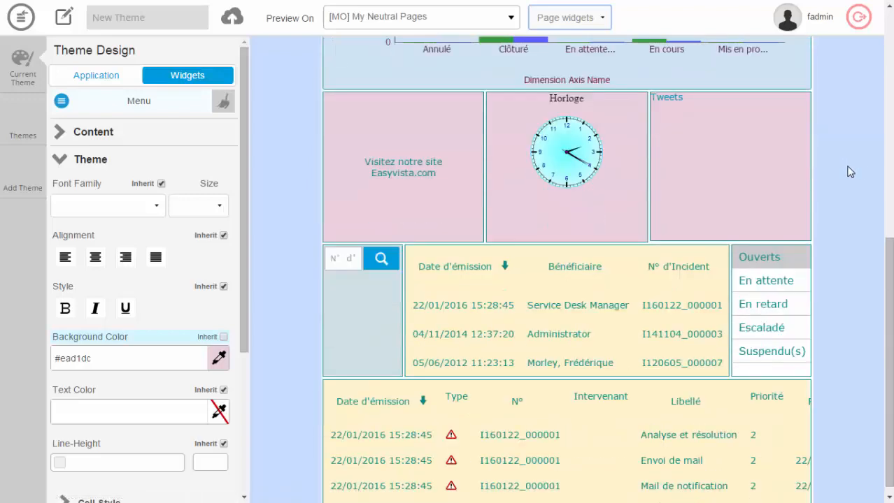
{"action": "scroll", "coordinate": [847, 173], "scroll_direction": "up", "scroll_amount": 7}
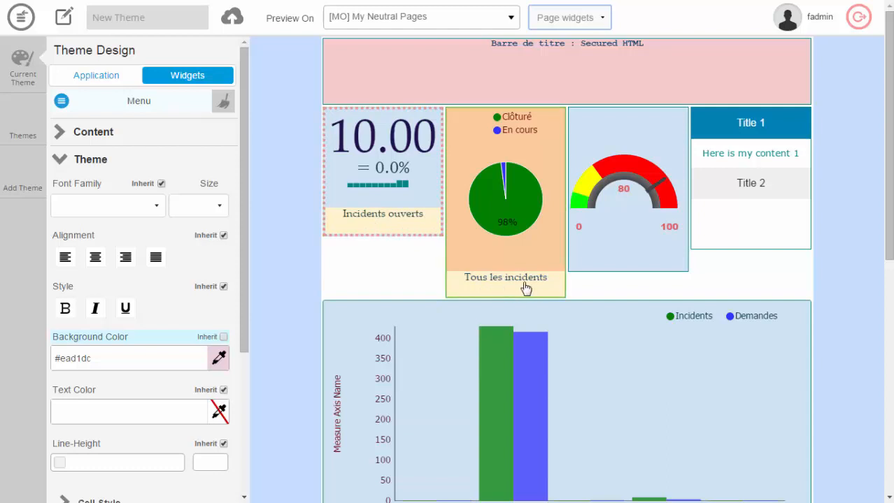
{"action": "left_click", "coordinate": [605, 18]}
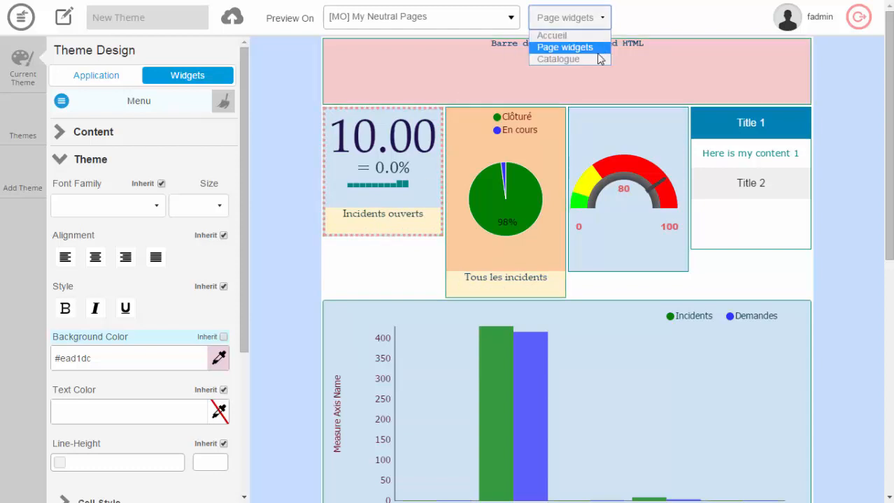
{"action": "left_click", "coordinate": [596, 57]}
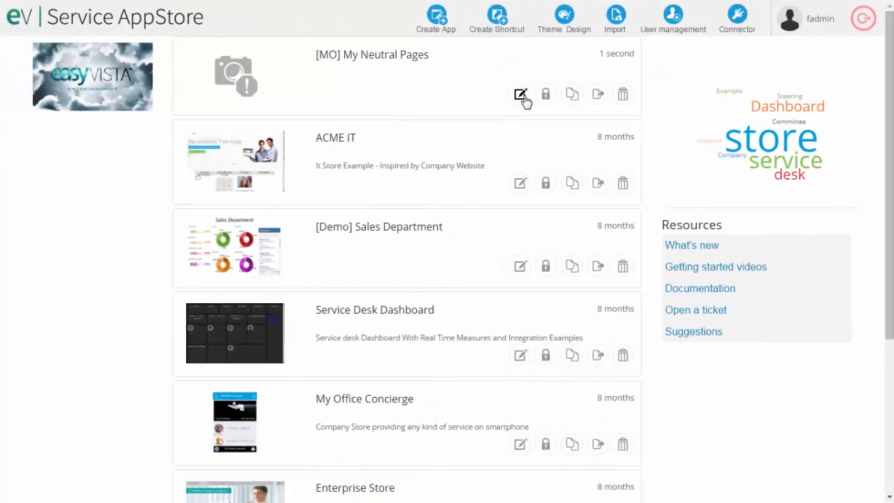
Open the [MO] My Neutral Pages app for editing and set its theme to New Theme in the application properties.
{"action": "left_click", "coordinate": [521, 97]}
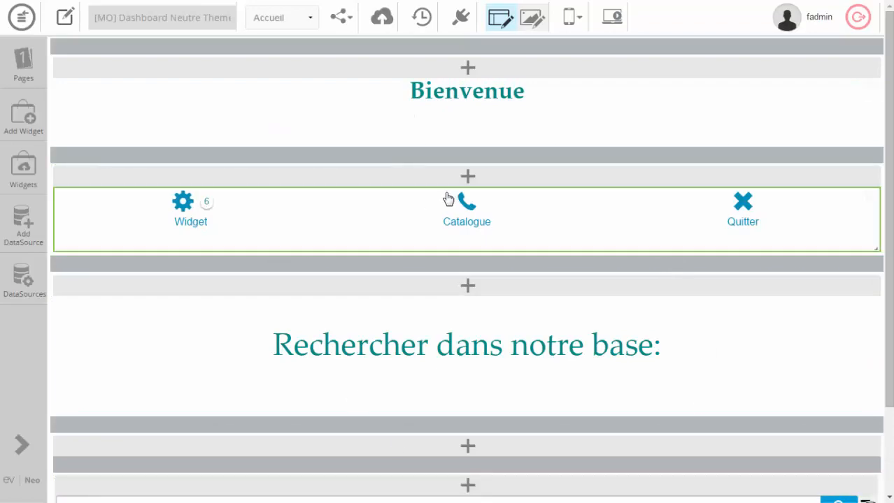
{"action": "left_click", "coordinate": [65, 17]}
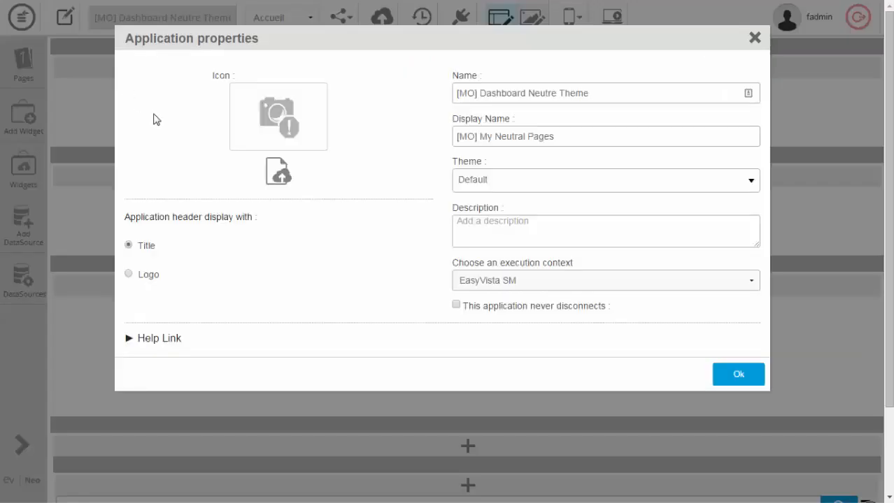
{"action": "left_click", "coordinate": [505, 185]}
{"action": "scroll", "coordinate": [519, 252], "scroll_direction": "down", "scroll_amount": 2}
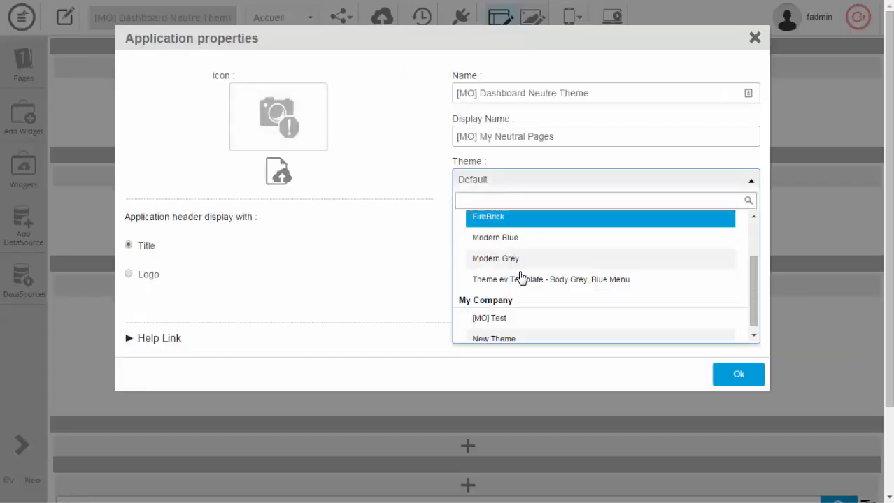
{"action": "left_click", "coordinate": [491, 333]}
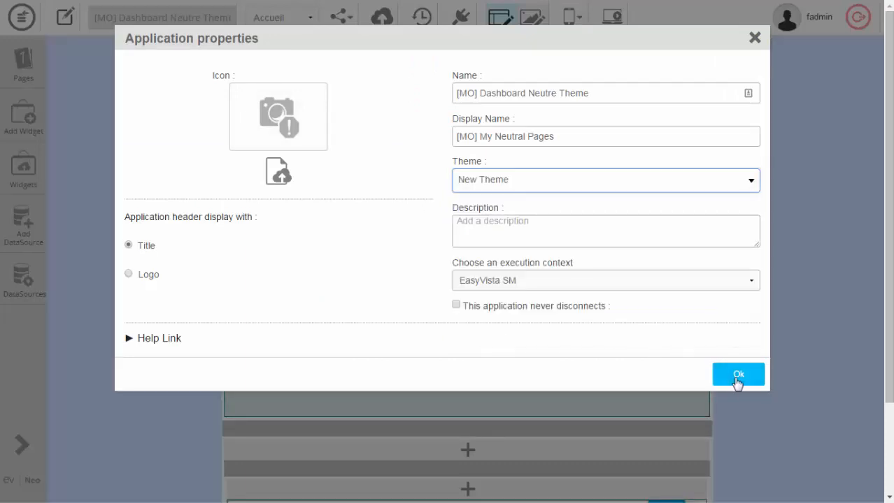
{"action": "left_click", "coordinate": [738, 381]}
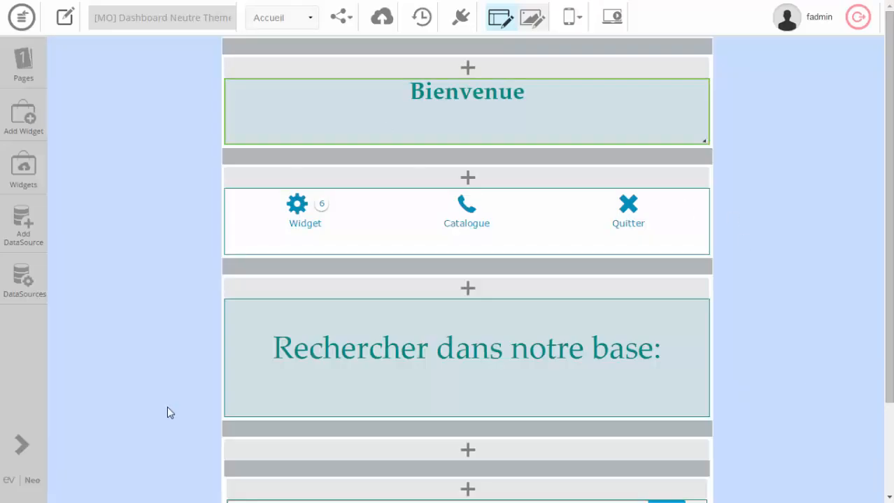
Examine the applied theme on the app's Page widgets page and return to the Accueil page.
{"action": "left_click", "coordinate": [308, 21]}
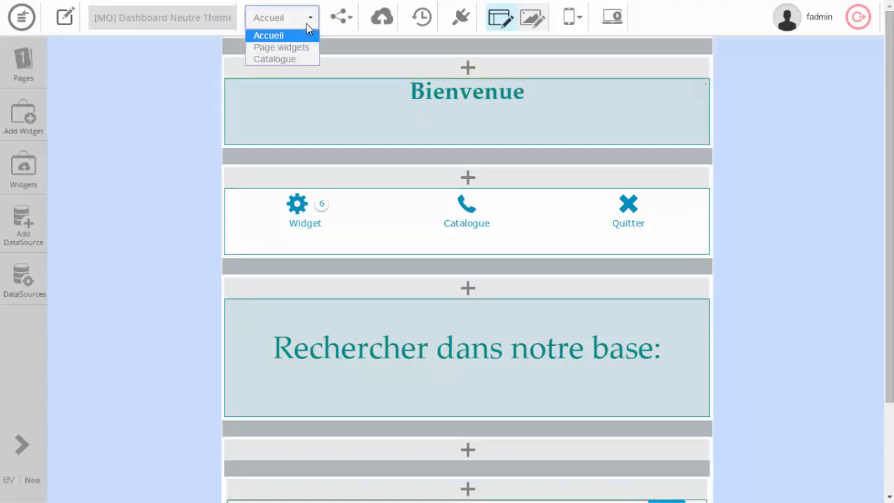
{"action": "left_click", "coordinate": [299, 46]}
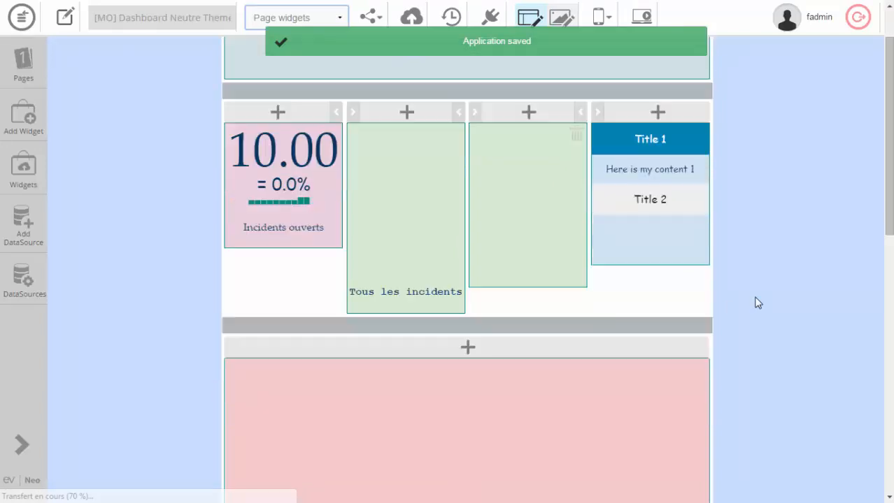
{"action": "scroll", "coordinate": [753, 300], "scroll_direction": "down", "scroll_amount": 3}
{"action": "scroll", "coordinate": [753, 301], "scroll_direction": "up", "scroll_amount": 4}
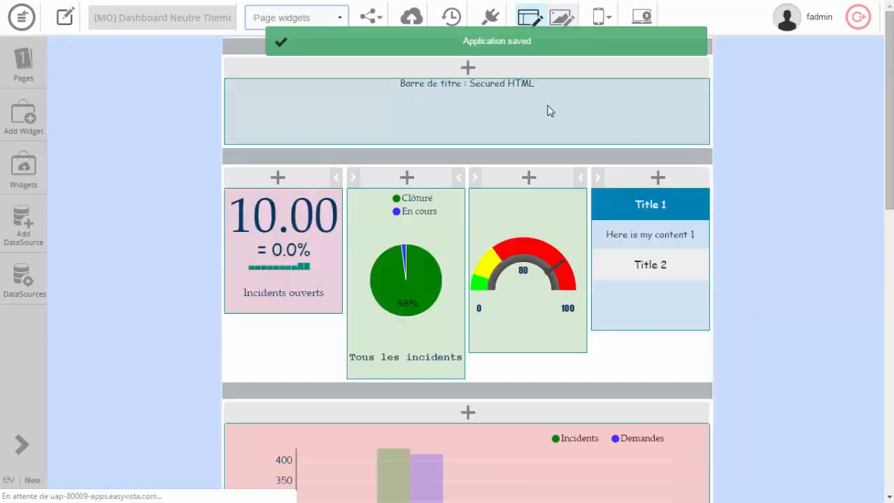
{"action": "left_click", "coordinate": [300, 20]}
{"action": "left_click", "coordinate": [298, 35]}
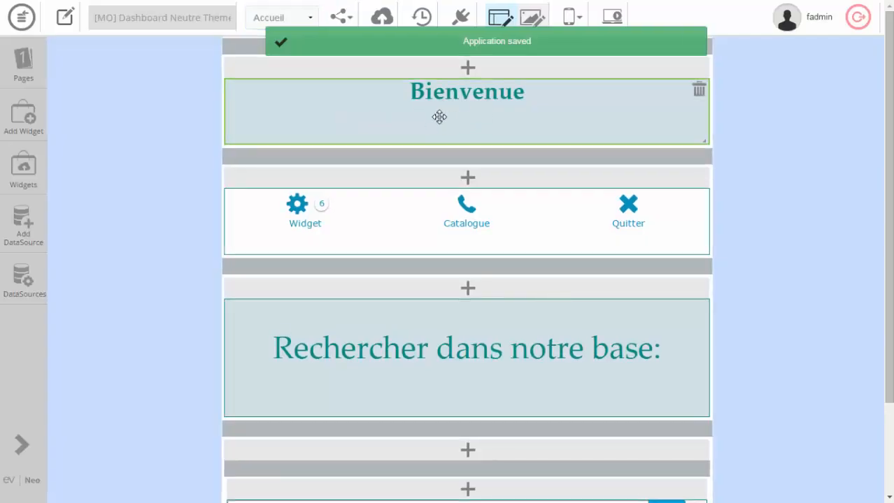
Open the properties of the Bienvenue Secured Html widget and examine its content and its own theme settings.
{"action": "left_click", "coordinate": [439, 117]}
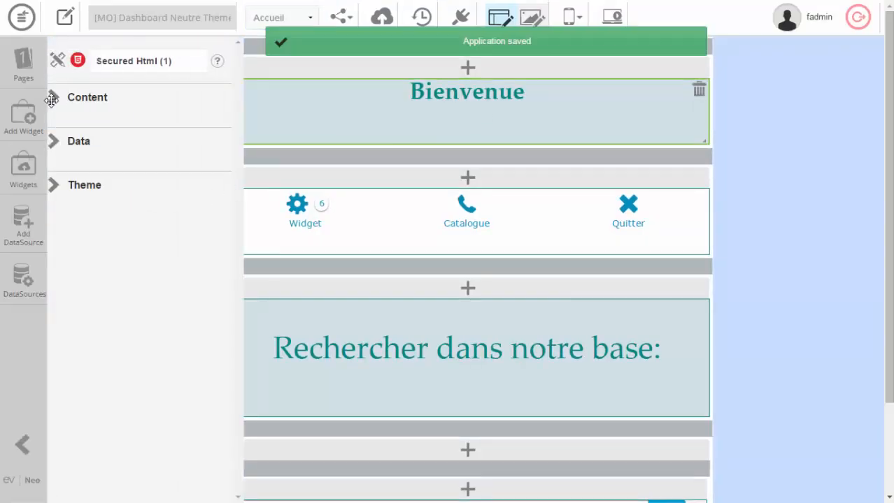
{"action": "left_click", "coordinate": [53, 97]}
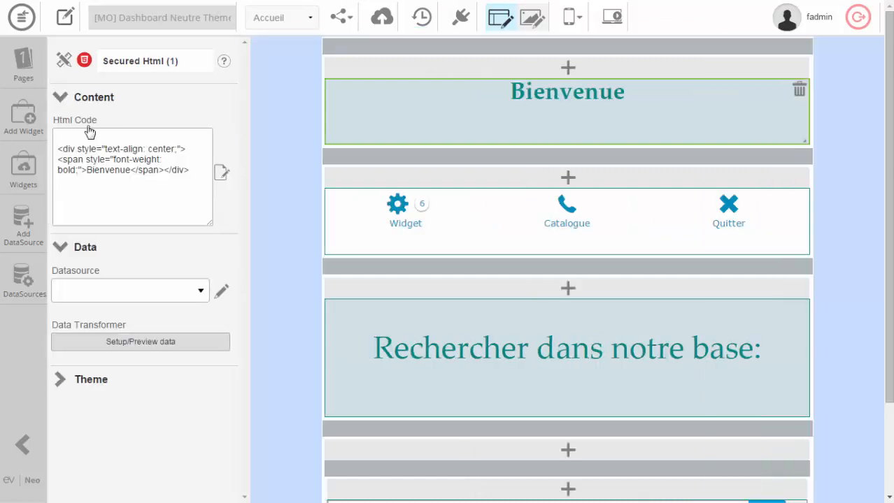
{"action": "left_click", "coordinate": [91, 99]}
{"action": "left_click", "coordinate": [68, 99]}
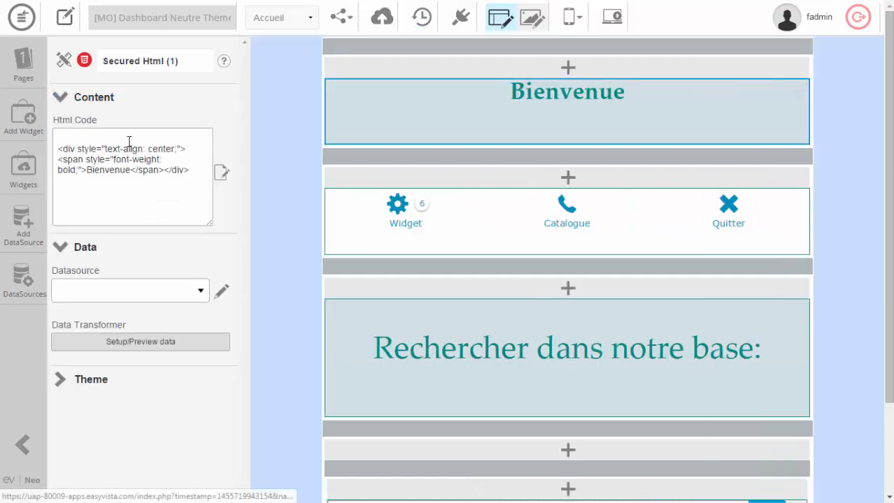
{"action": "left_click", "coordinate": [62, 384]}
{"action": "scroll", "coordinate": [200, 344], "scroll_direction": "down", "scroll_amount": 4}
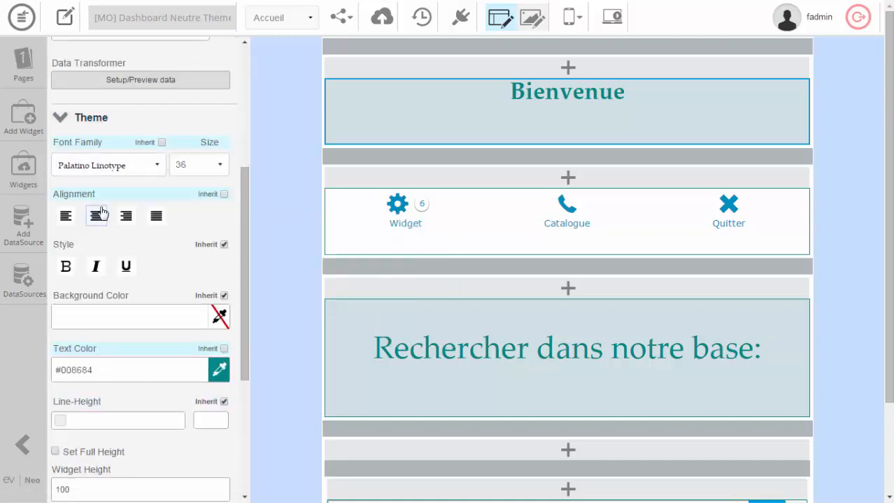
Open the properties of the "Rechercher dans notre base:" Secured Html widget and examine its own theme settings.
{"action": "left_click", "coordinate": [415, 323]}
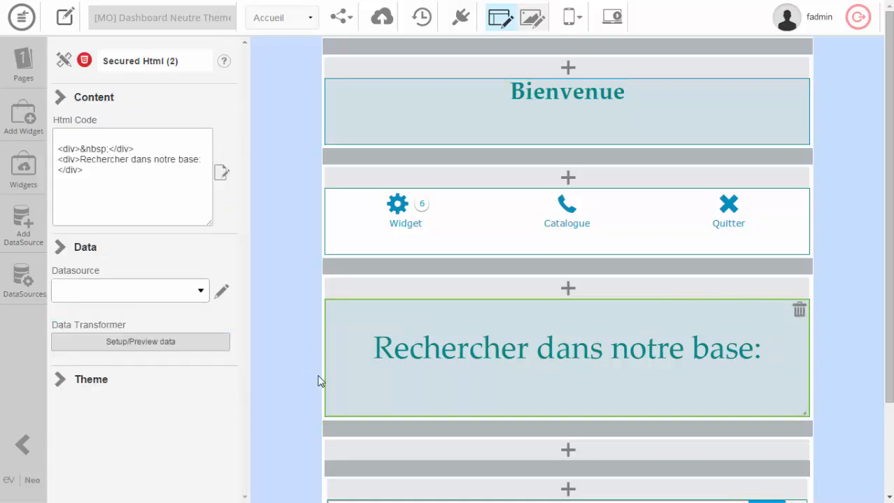
{"action": "left_click", "coordinate": [61, 381]}
{"action": "scroll", "coordinate": [167, 350], "scroll_direction": "down", "scroll_amount": 4}
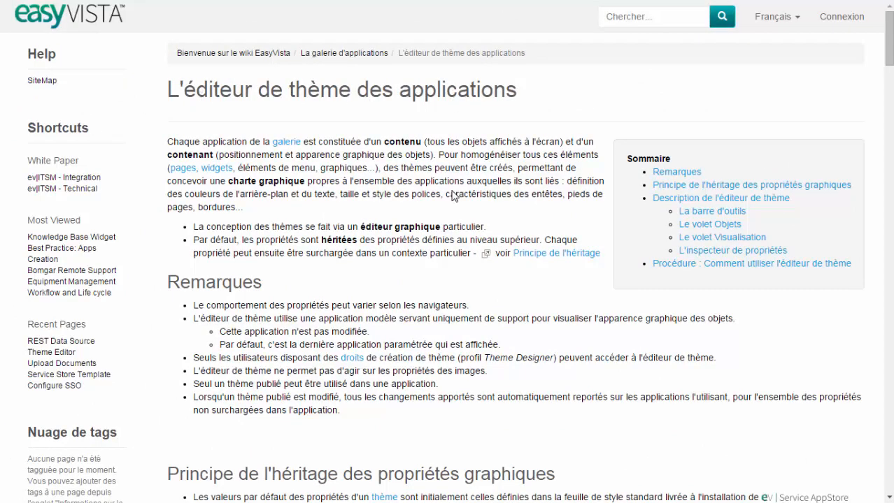
Read the EasyVista wiki article "L'éditeur de thème des applications", including property inheritance, the editor description, the toolbar and the general theme properties.
{"action": "scroll", "coordinate": [433, 255], "scroll_direction": "down", "scroll_amount": 5}
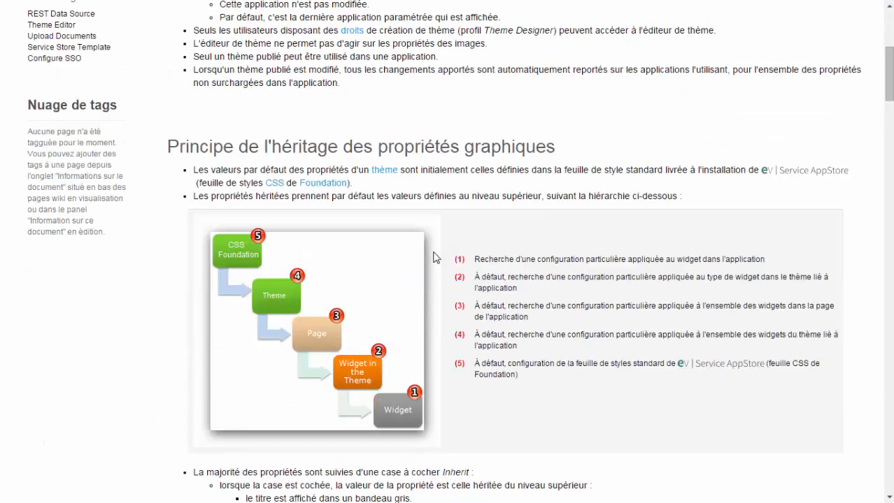
{"action": "scroll", "coordinate": [434, 255], "scroll_direction": "down", "scroll_amount": 2}
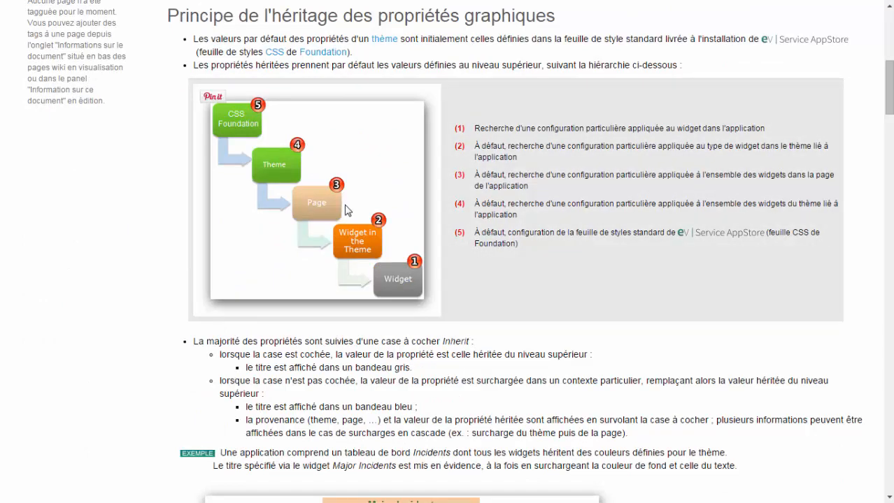
{"action": "scroll", "coordinate": [346, 211], "scroll_direction": "down", "scroll_amount": 12}
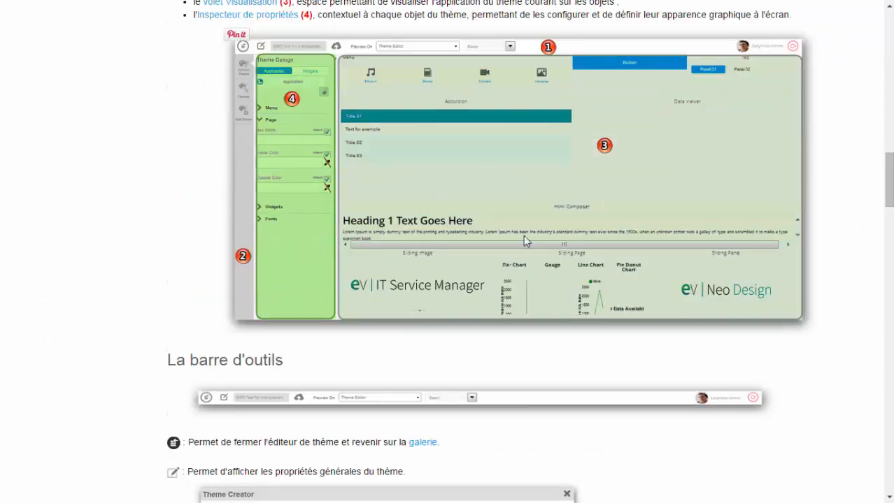
{"action": "scroll", "coordinate": [402, 371], "scroll_direction": "down", "scroll_amount": 8}
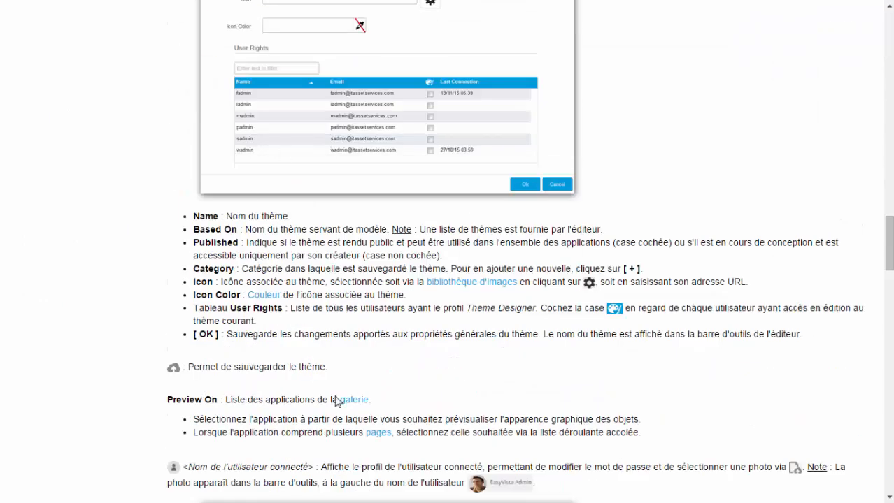
{"action": "scroll", "coordinate": [335, 401], "scroll_direction": "down", "scroll_amount": 5}
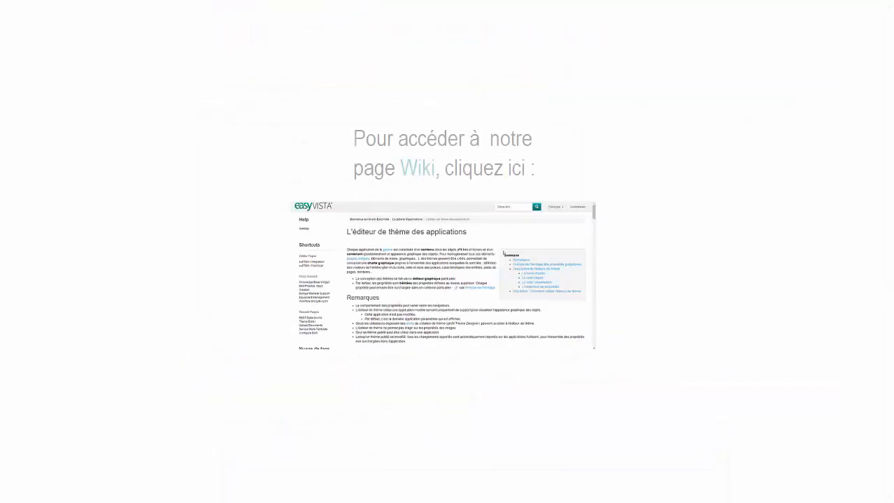